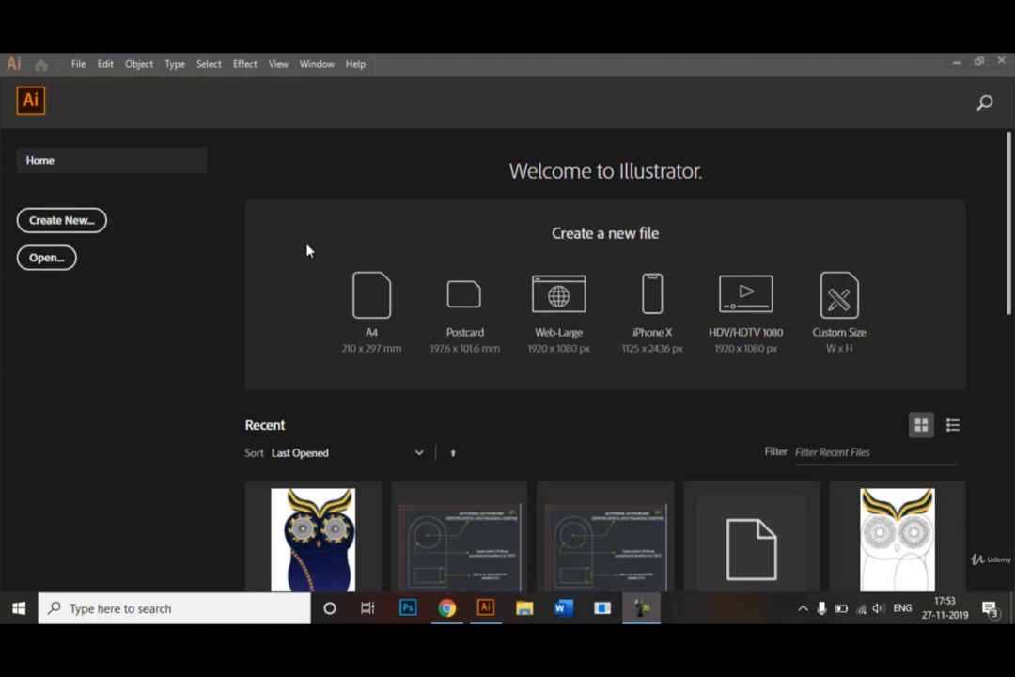
Step: Create a new portrait A4 document, 210 x 297 mm, named "Blend Tool"
{"action": "left_click", "coordinate": [79, 228]}
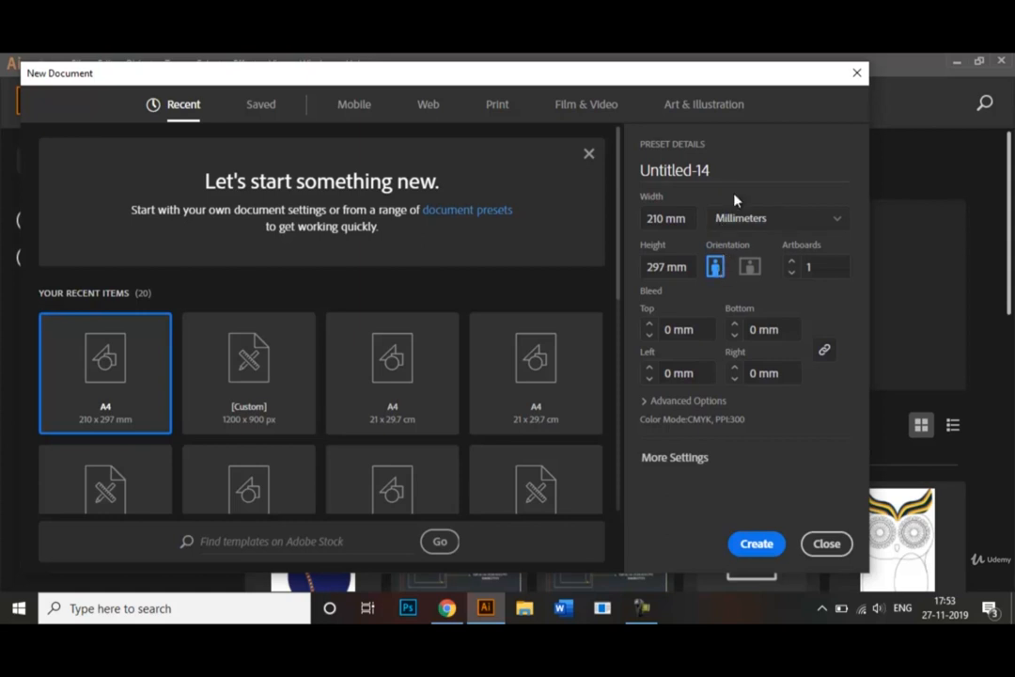
{"action": "left_click_drag", "start_coordinate": [707, 170], "coordinate": [645, 191]}
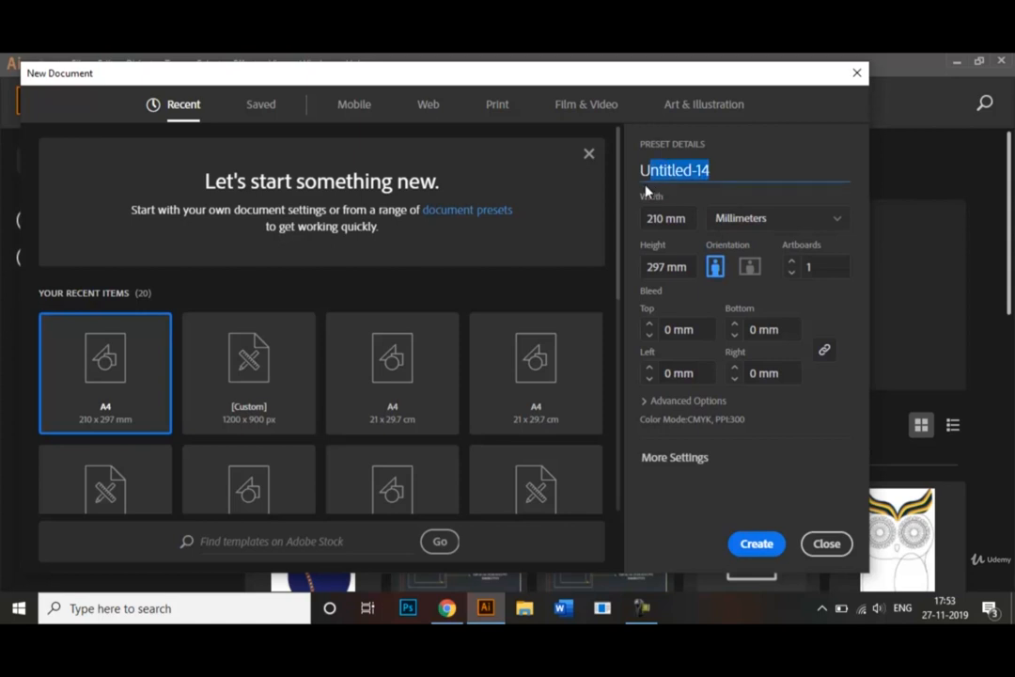
{"action": "type", "text": "Bl"}
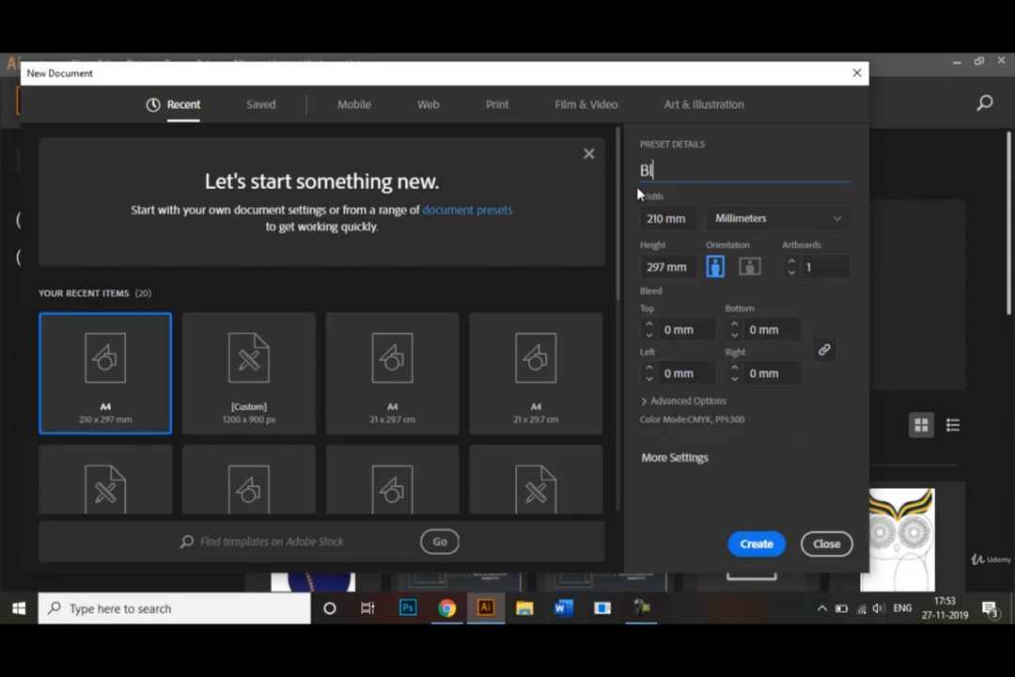
{"action": "type", "text": "end Tool"}
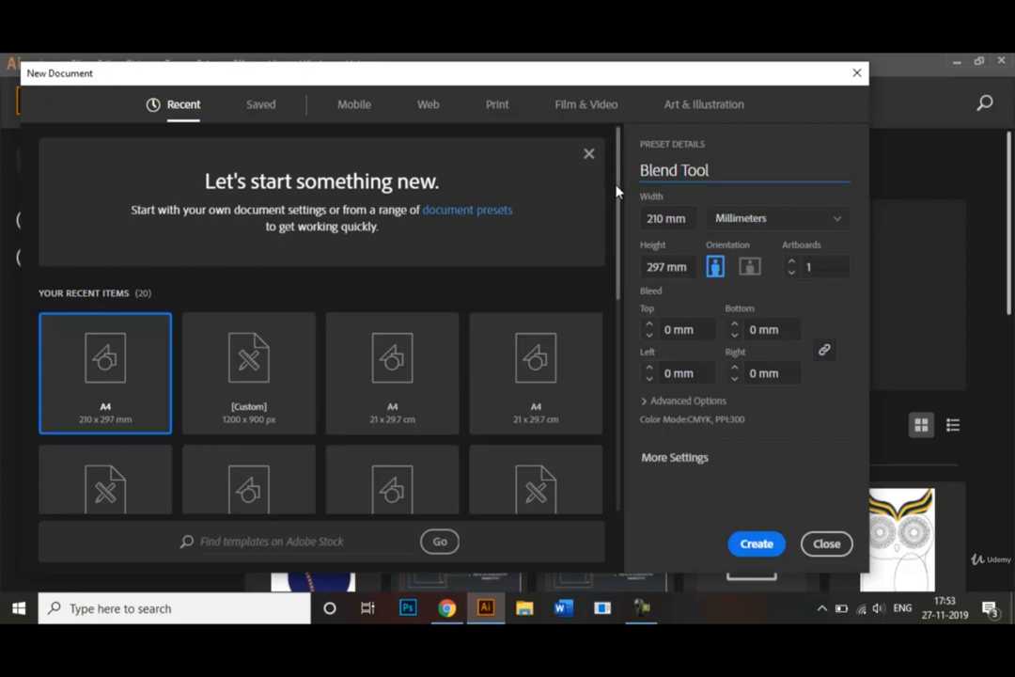
{"action": "mouse_move", "coordinate": [616, 191]}
{"action": "left_mouse_down"}
{"action": "mouse_move", "coordinate": [625, 293]}
{"action": "mouse_move", "coordinate": [617, 175]}
{"action": "left_mouse_up"}
{"action": "left_click", "coordinate": [757, 544]}
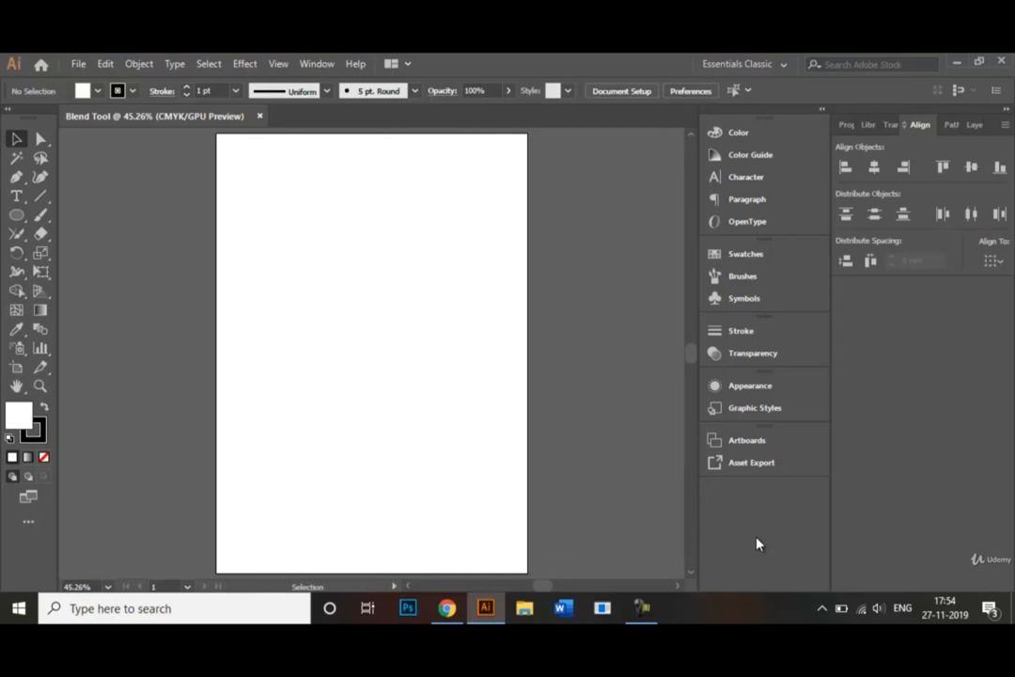
{"action": "left_click", "coordinate": [782, 66]}
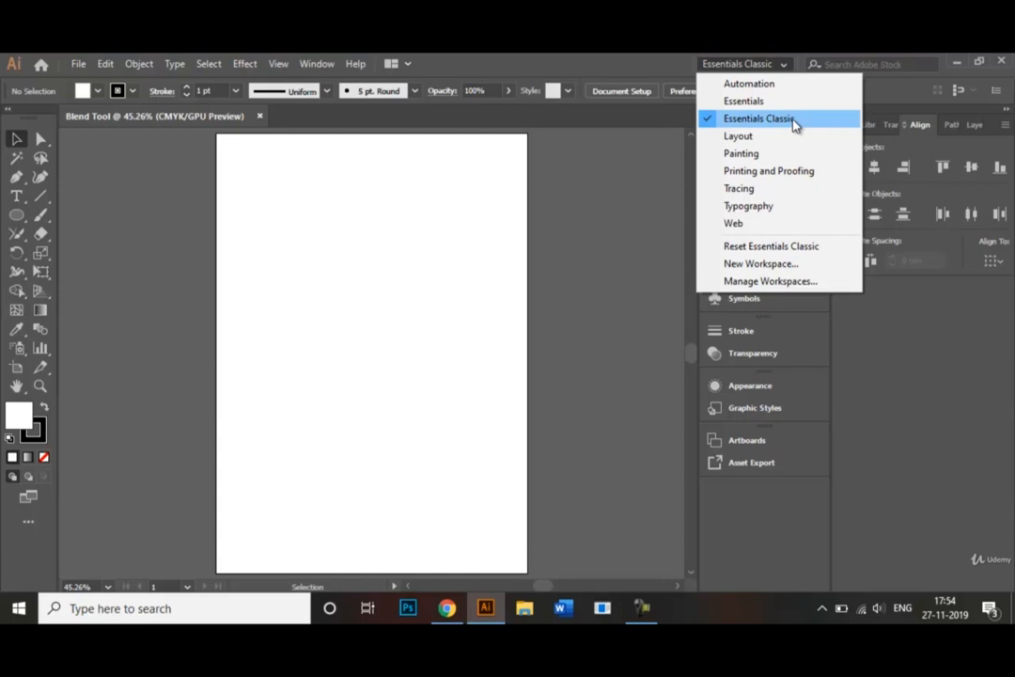
{"action": "left_click", "coordinate": [782, 63]}
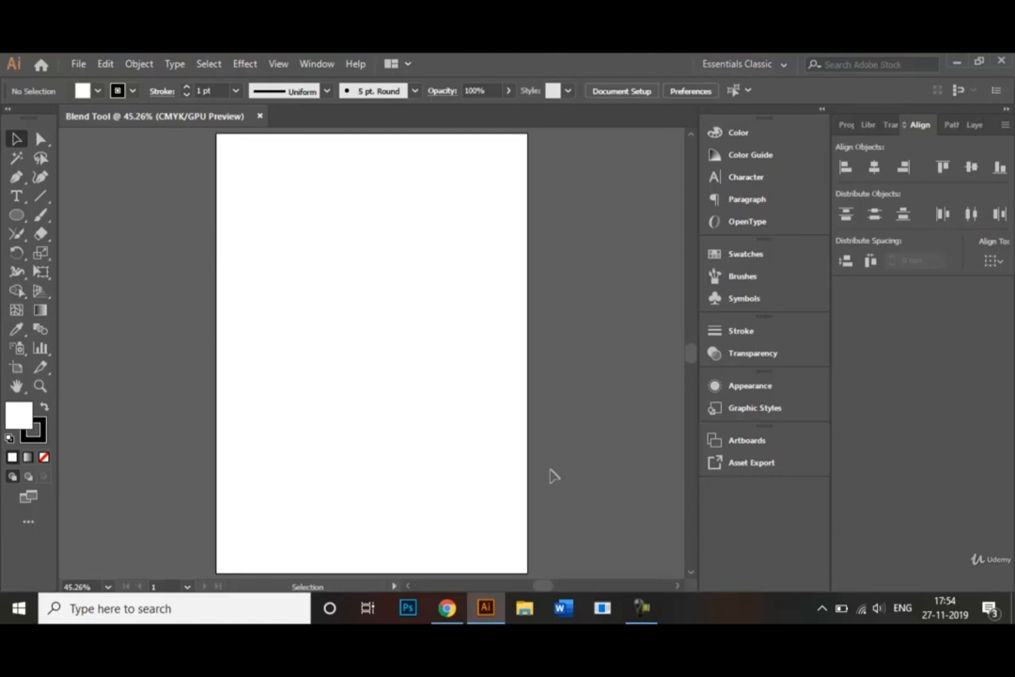
Step: Draw a circle about 54 mm in diameter in the artboard's upper left area, with a bright pink fill and no stroke
{"action": "left_click", "coordinate": [15, 219]}
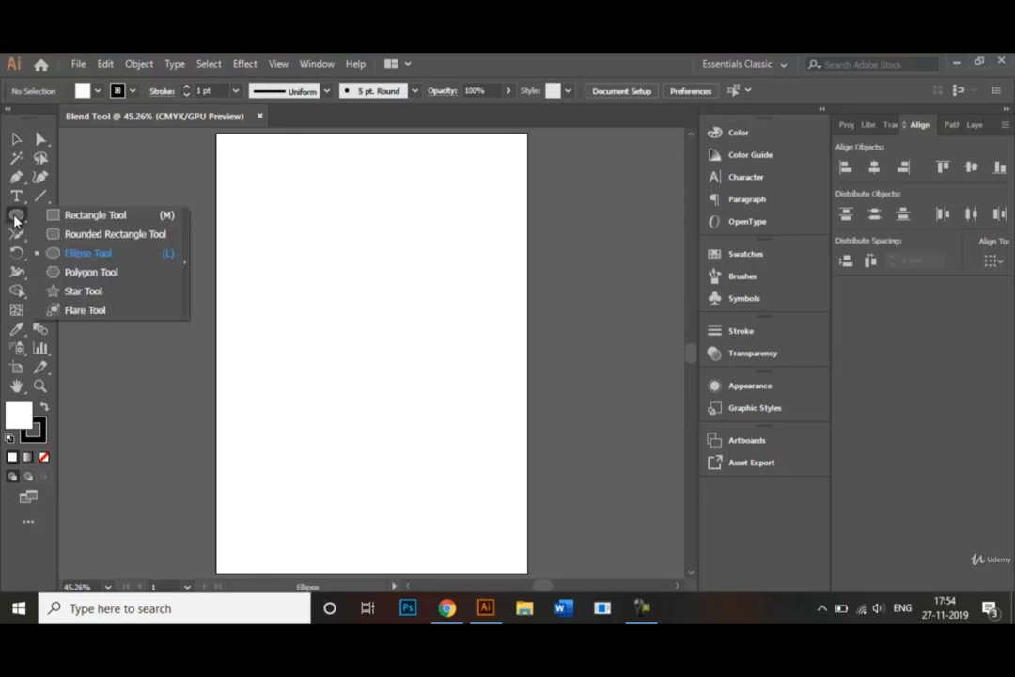
{"action": "left_click", "coordinate": [81, 258]}
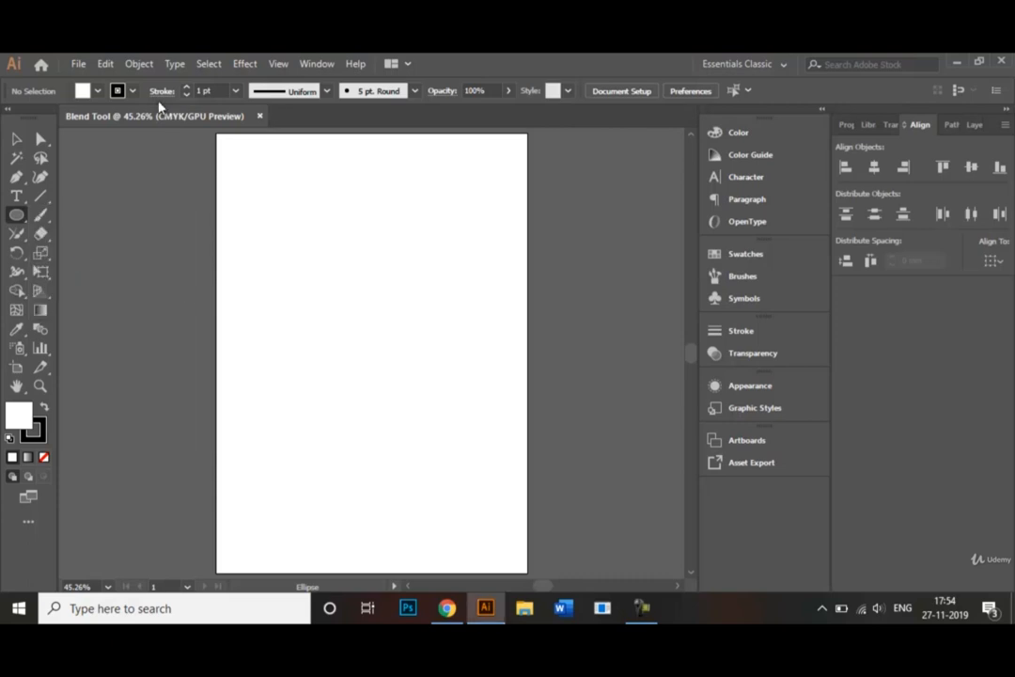
{"action": "left_click", "coordinate": [134, 91]}
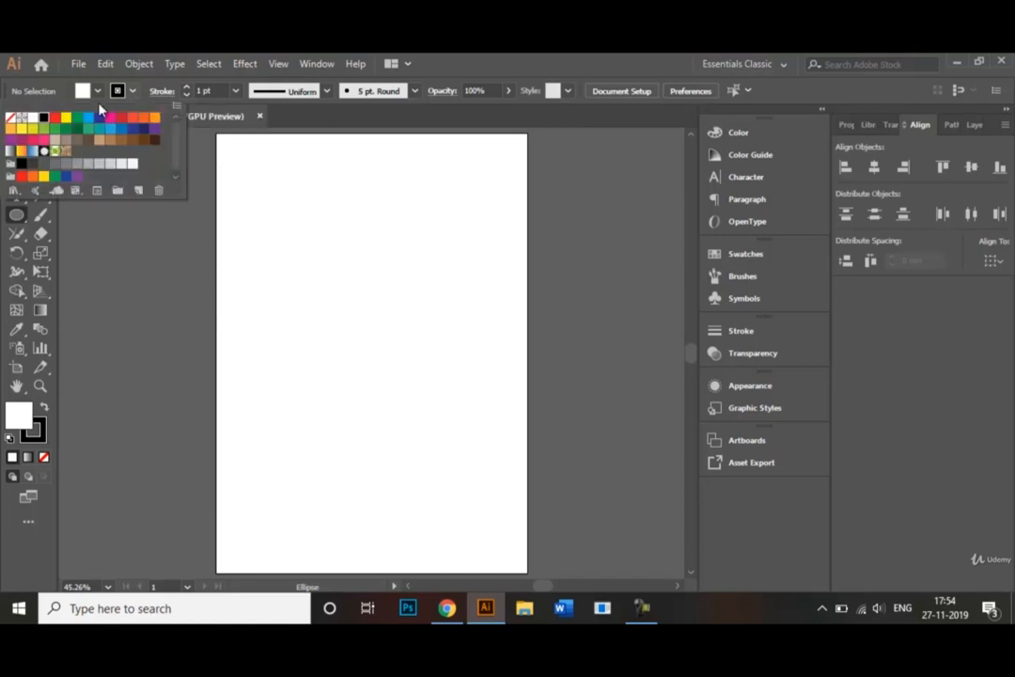
{"action": "left_click", "coordinate": [9, 119]}
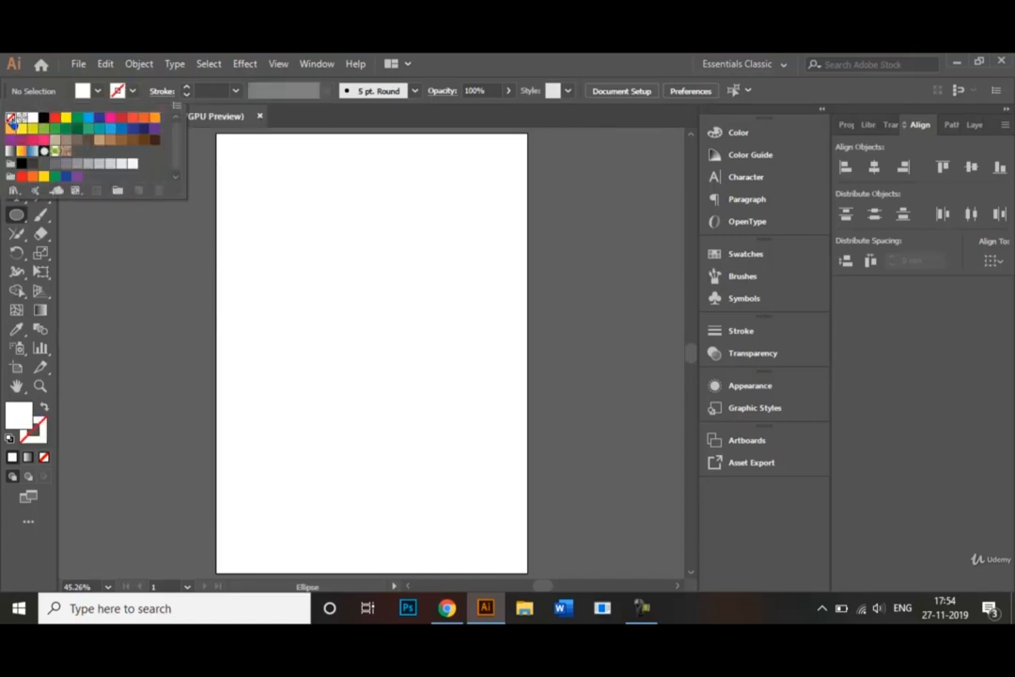
{"action": "left_click", "coordinate": [96, 91]}
{"action": "left_click", "coordinate": [96, 91]}
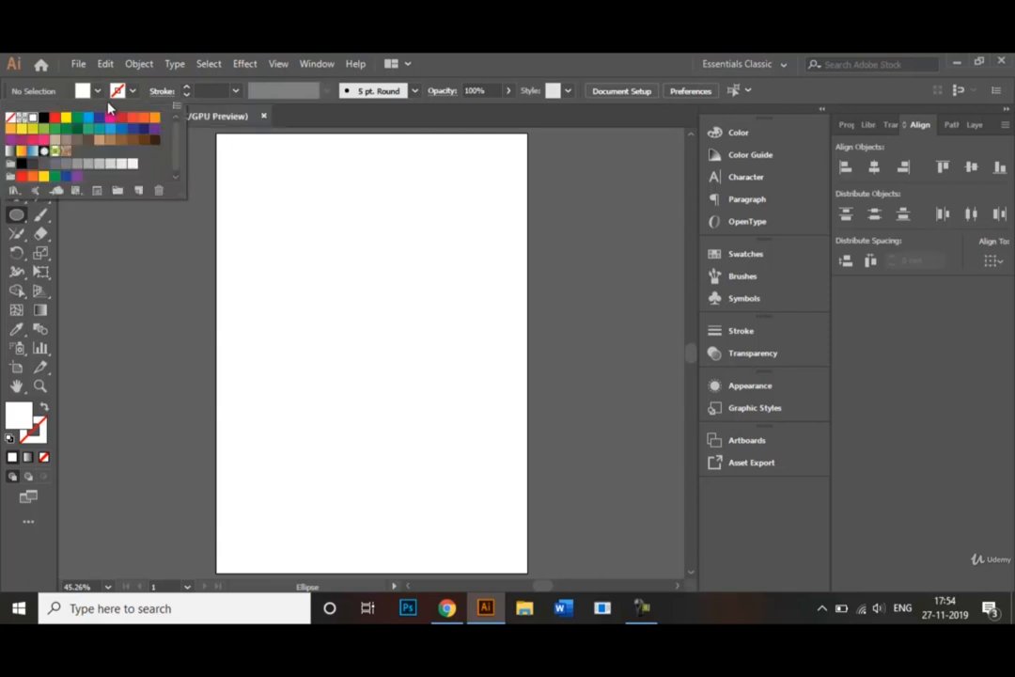
{"action": "left_click", "coordinate": [111, 119]}
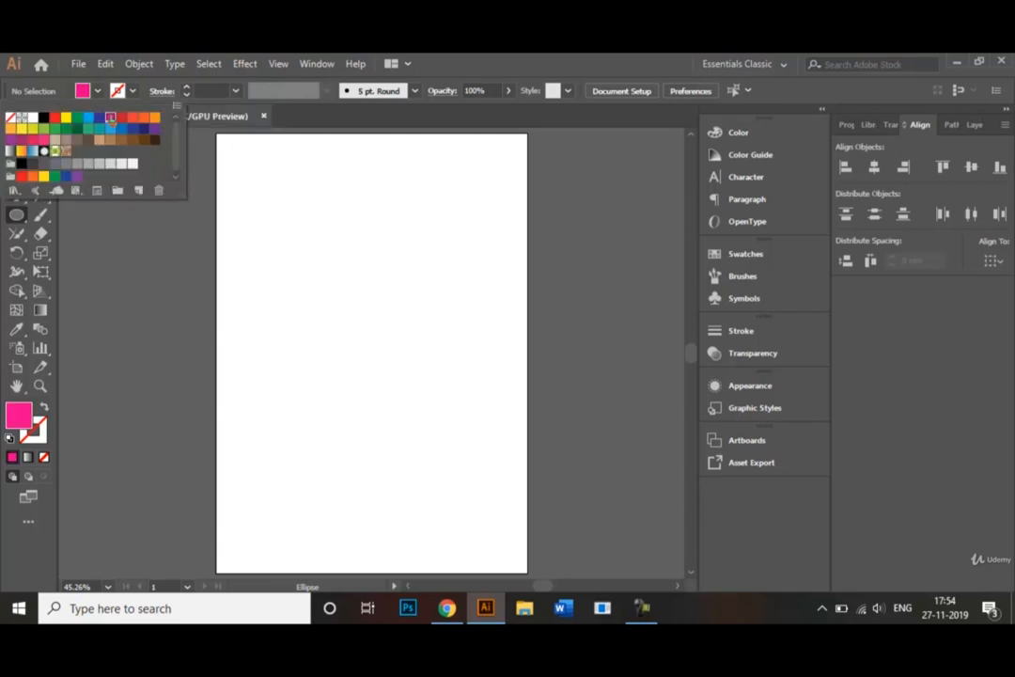
{"action": "left_click", "coordinate": [280, 200]}
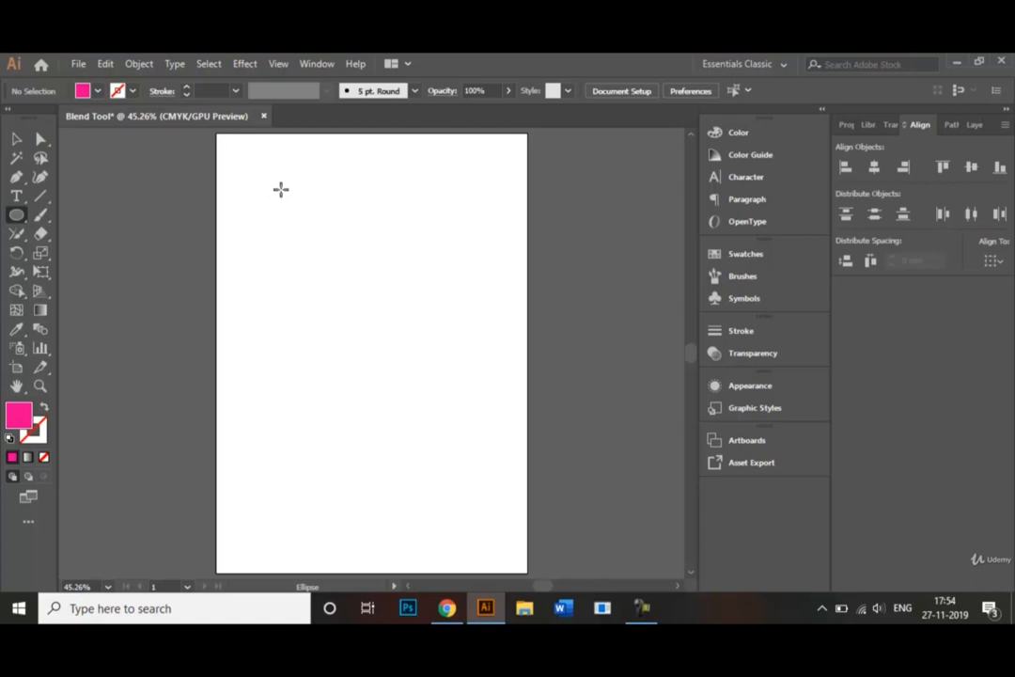
{"action": "left_click_drag", "start_coordinate": [269, 184], "coordinate": [348, 267]}
Step: Duplicate the pink circle straight down to the lower part of the artboard and fill the copy with dark blue
{"action": "left_click", "coordinate": [16, 139]}
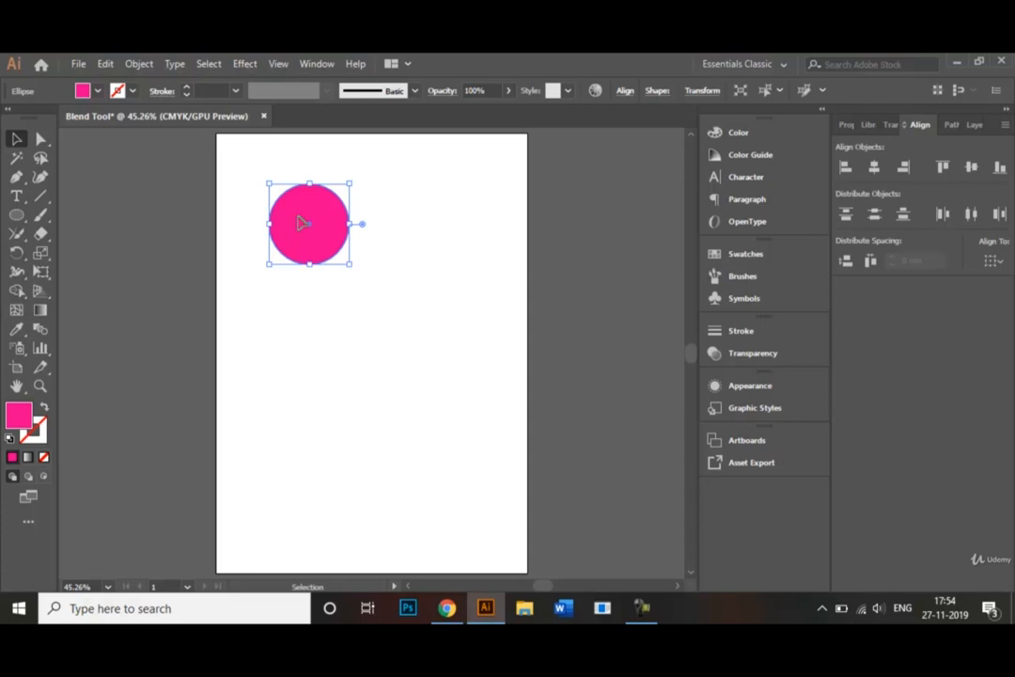
{"action": "left_click_drag", "start_coordinate": [301, 223], "coordinate": [302, 502]}
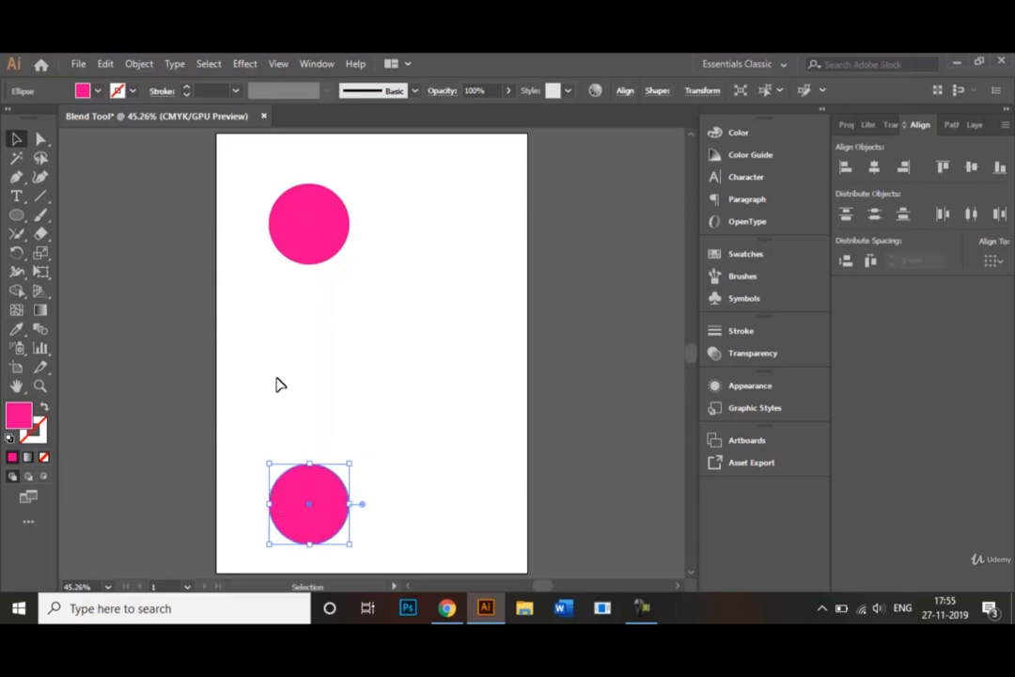
{"action": "left_click", "coordinate": [82, 89]}
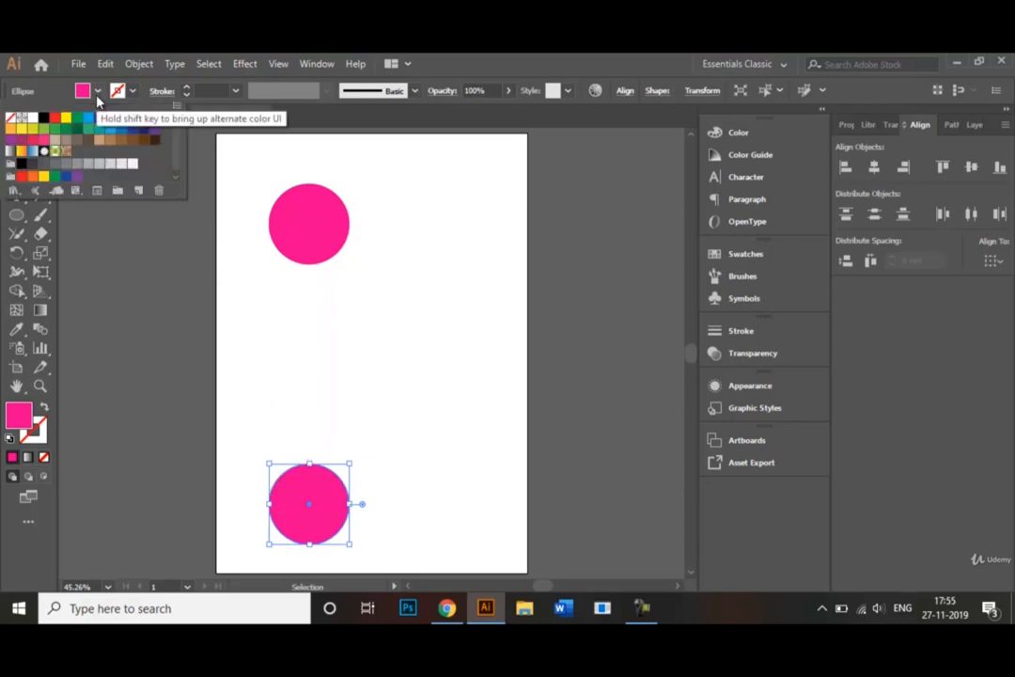
{"action": "left_click", "coordinate": [144, 128]}
{"action": "left_click", "coordinate": [322, 329]}
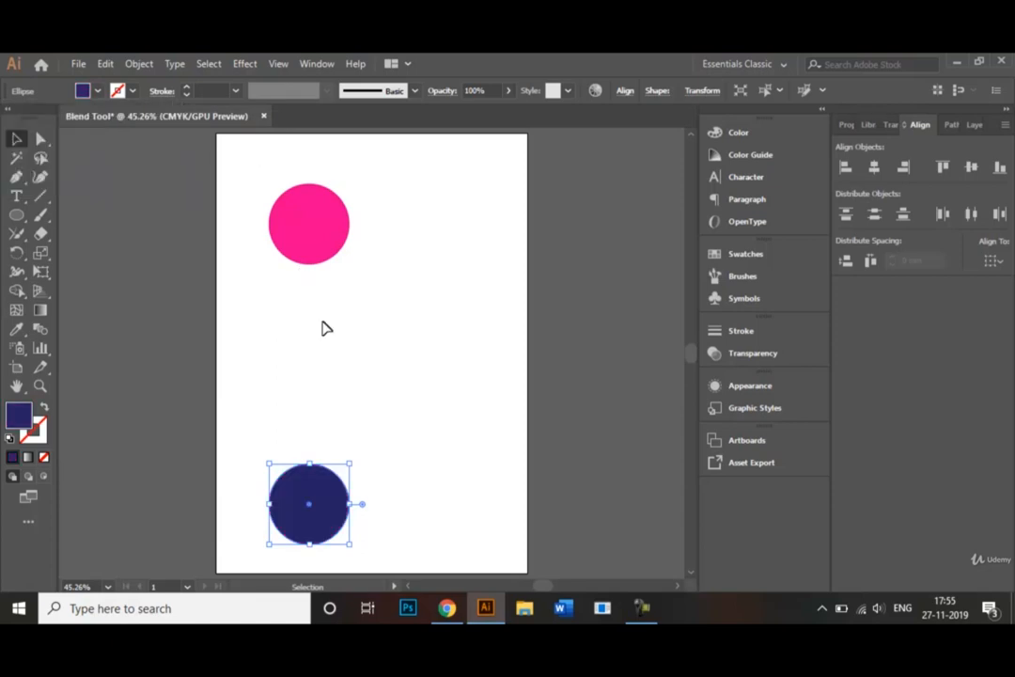
{"action": "left_click", "coordinate": [352, 365]}
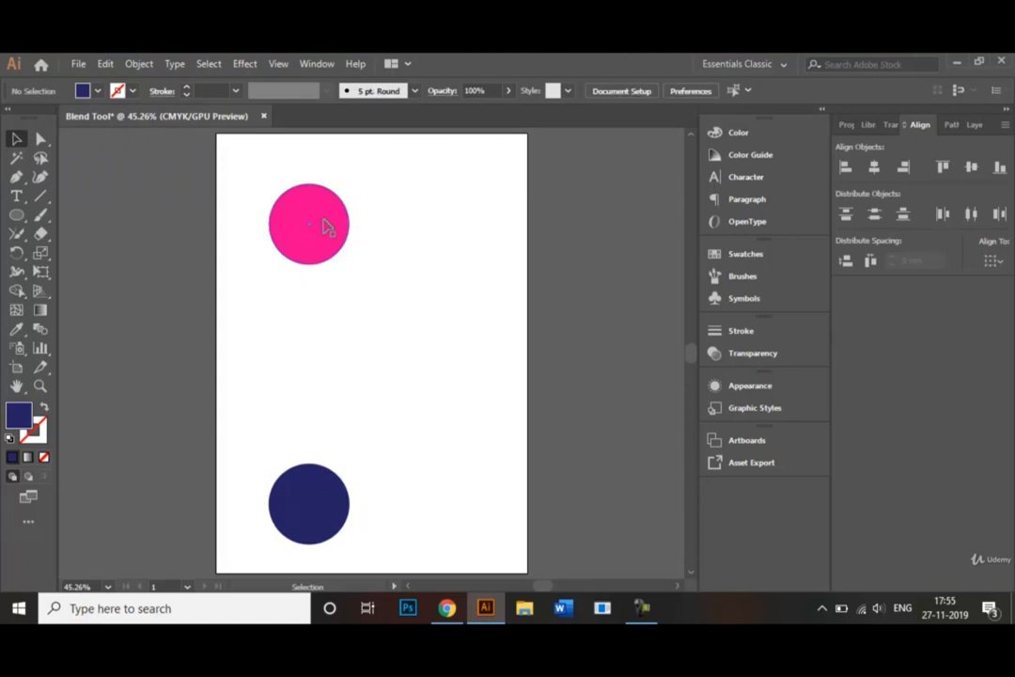
Step: Blend the pink circle and the dark blue circle into a smooth vertical color transition with the Blend tool
{"action": "left_click", "coordinate": [332, 228]}
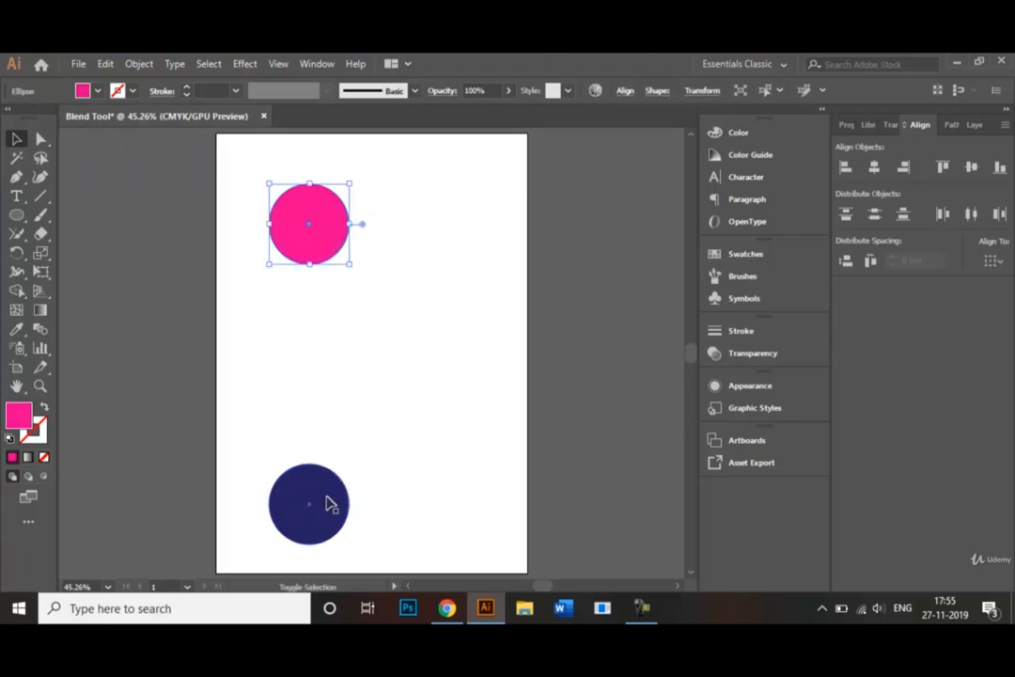
{"action": "left_click", "coordinate": [328, 503], "text": "shift"}
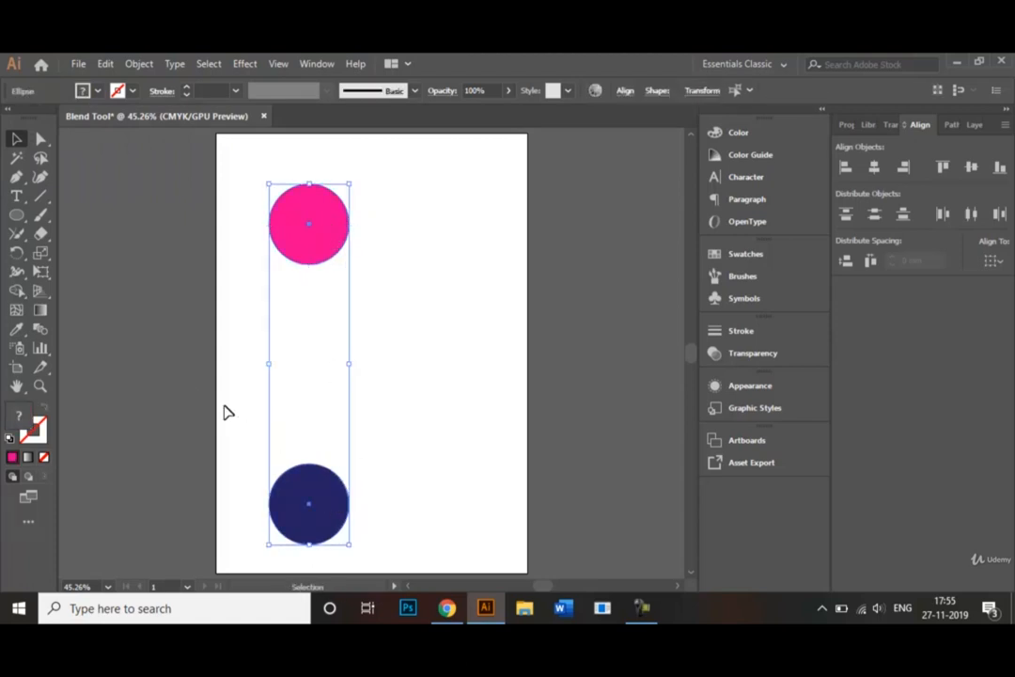
{"action": "left_click", "coordinate": [40, 331]}
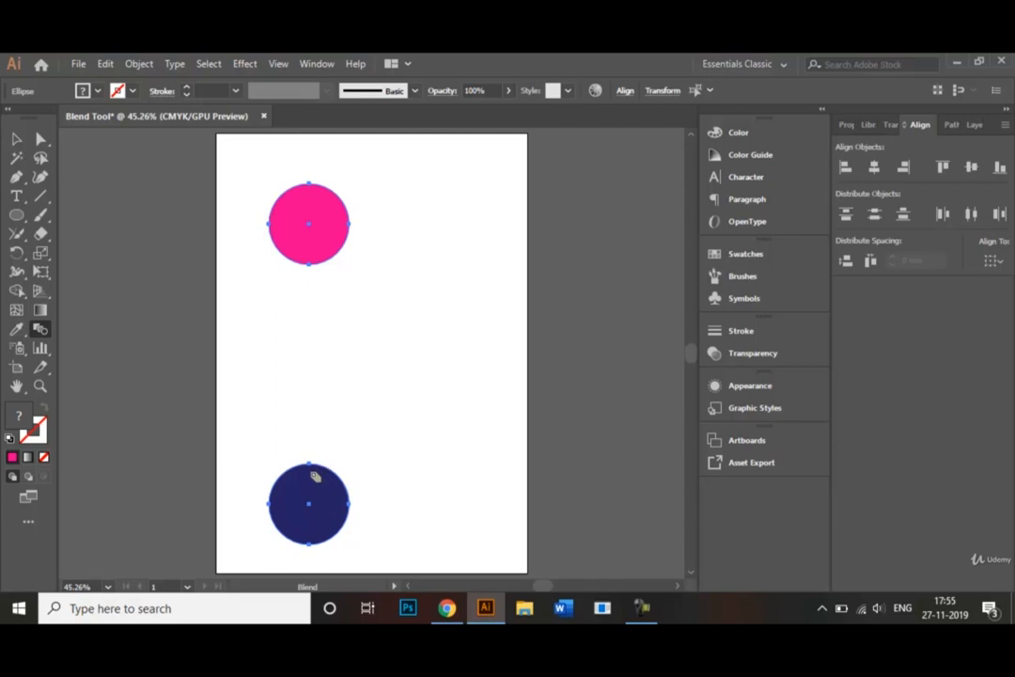
{"action": "left_click", "coordinate": [311, 248]}
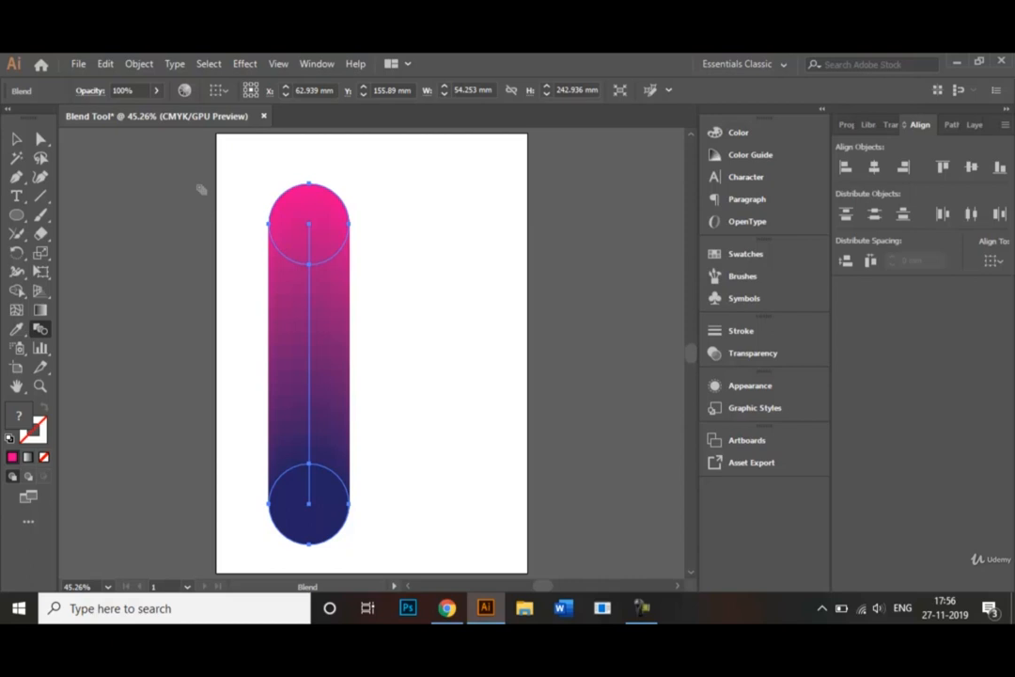
Step: Move the blended shape up and left, closer to the artboard's left edge, and deselect it
{"action": "left_click", "coordinate": [16, 138]}
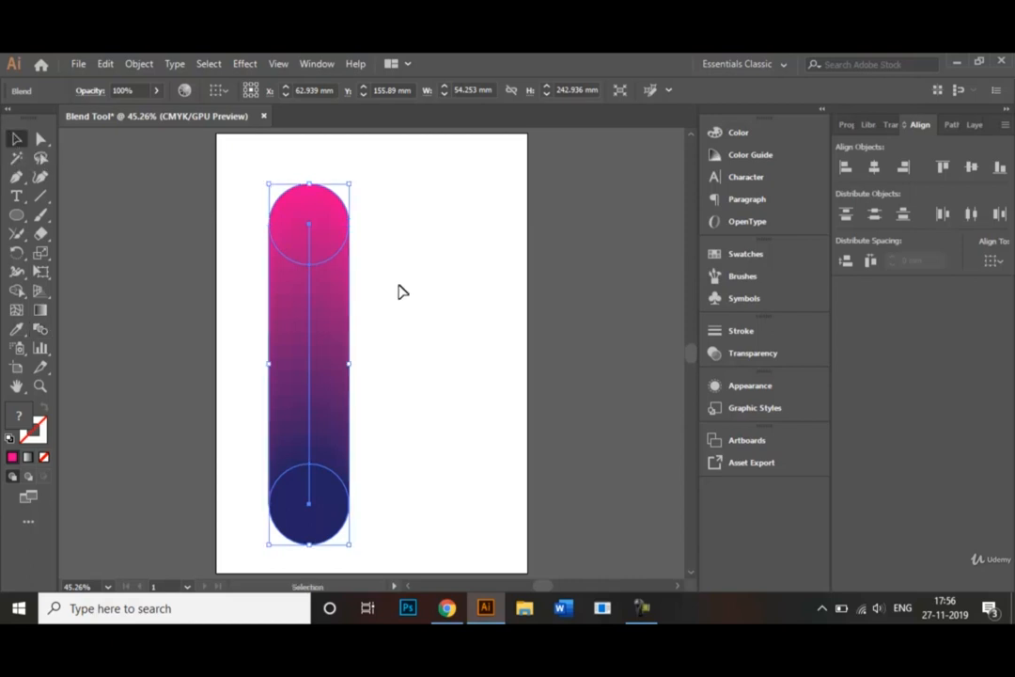
{"action": "left_click", "coordinate": [399, 291]}
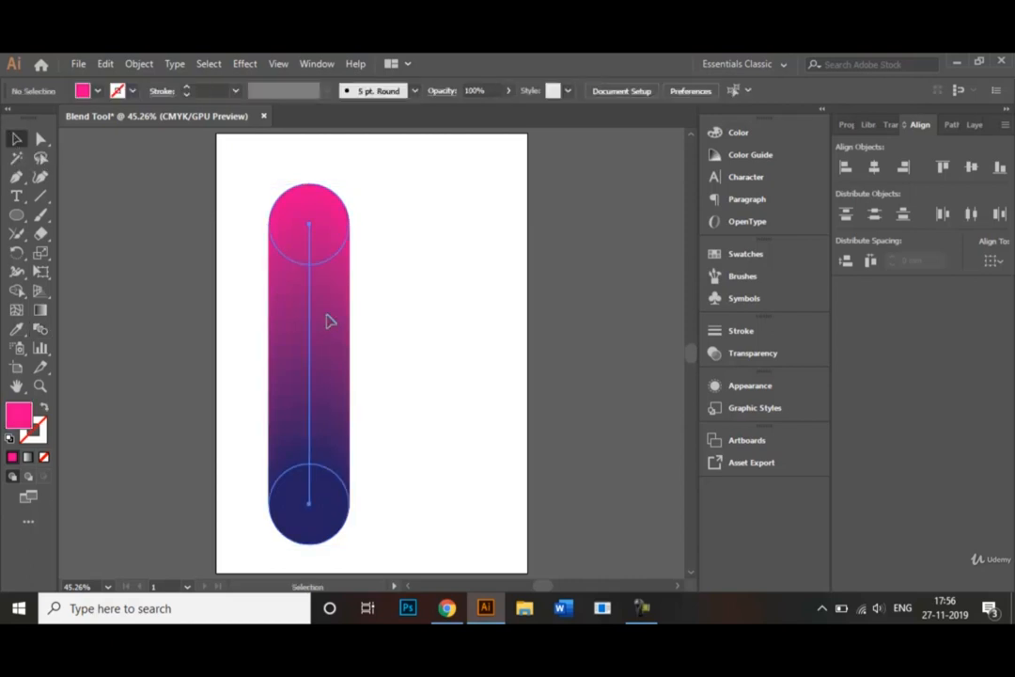
{"action": "left_click_drag", "start_coordinate": [329, 322], "coordinate": [312, 293]}
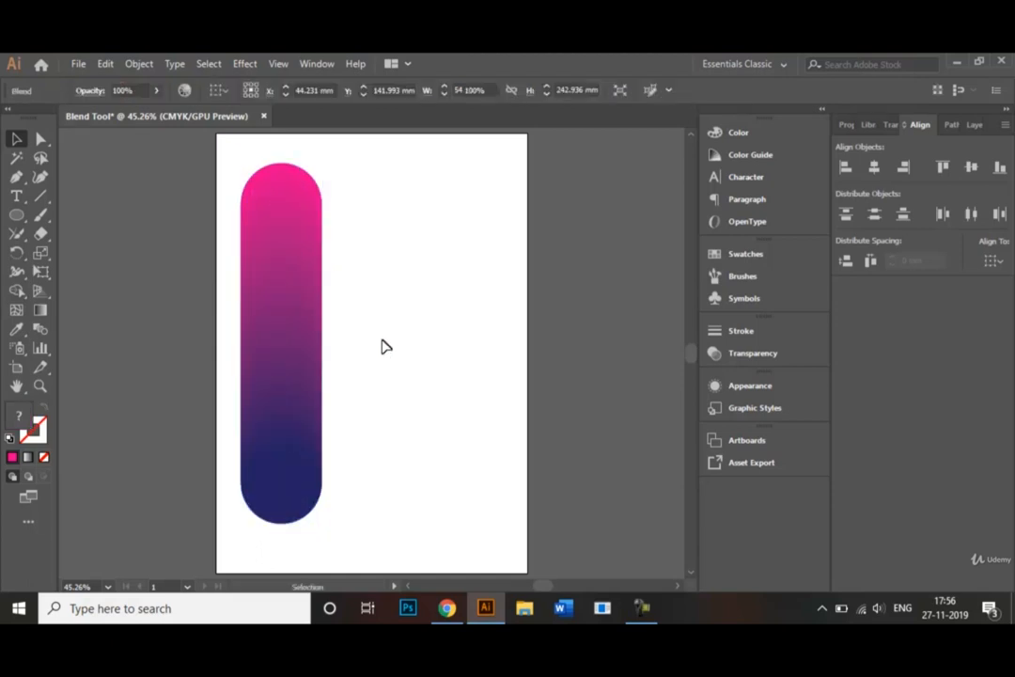
{"action": "left_click", "coordinate": [385, 347]}
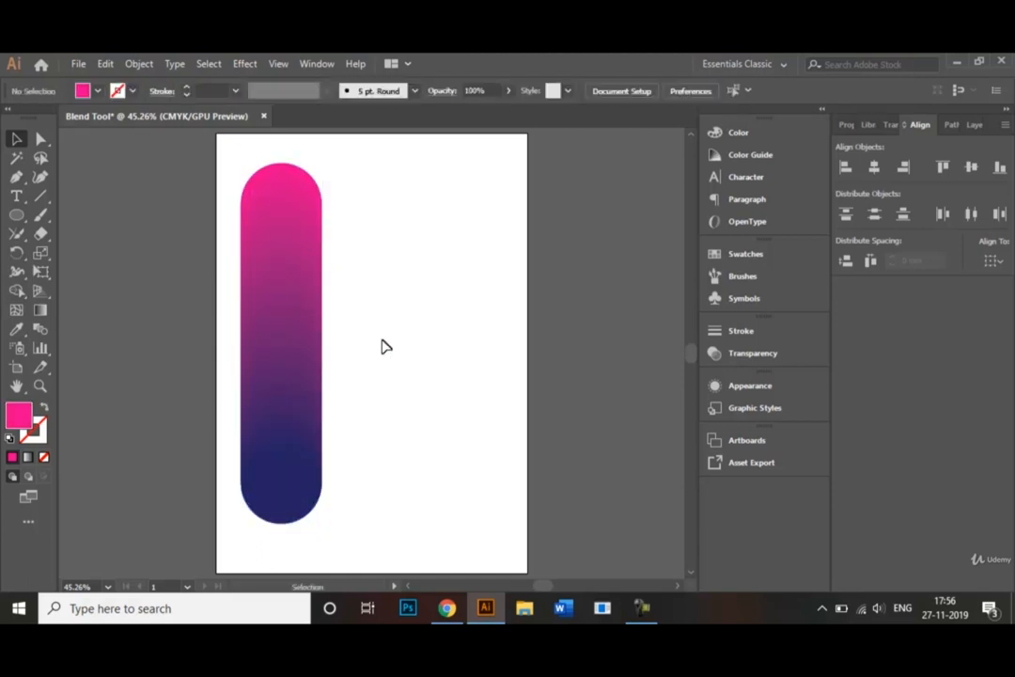
Step: Draw a flat-topped hexagon to the right of the blended shape's upper half and fill it with yellow
{"action": "left_click", "coordinate": [16, 216]}
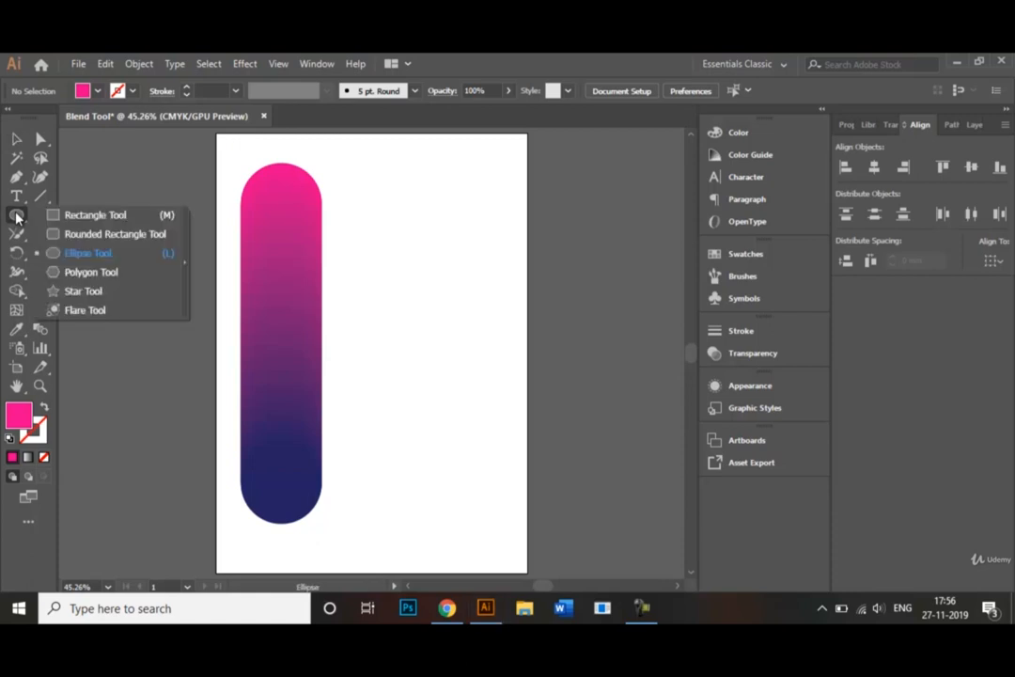
{"action": "left_click", "coordinate": [92, 271]}
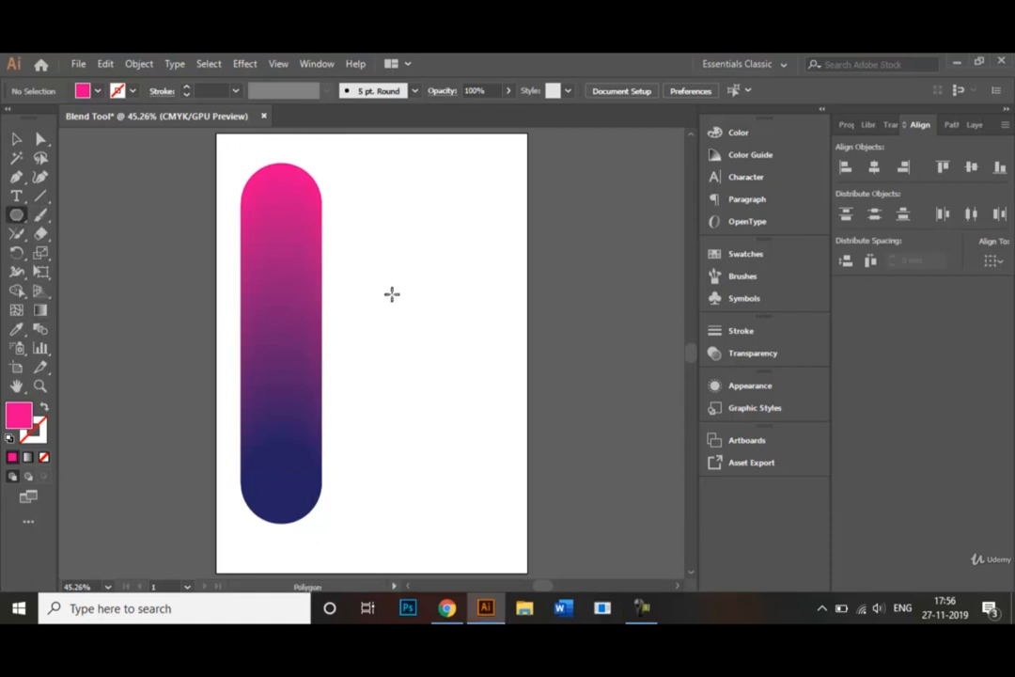
{"action": "left_click", "coordinate": [392, 293]}
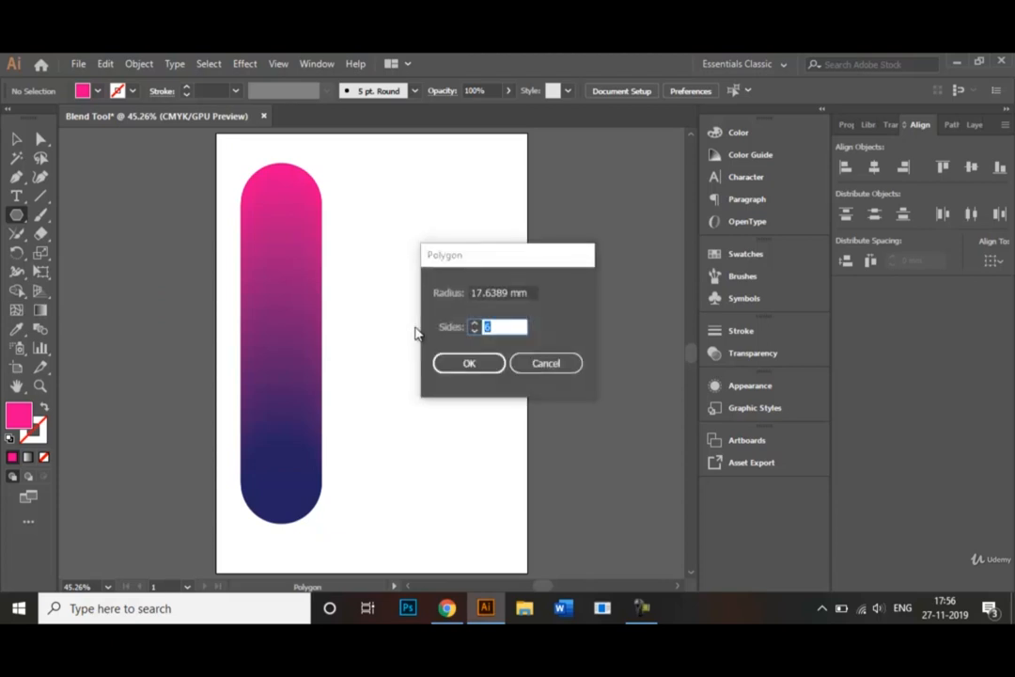
{"action": "left_click", "coordinate": [544, 363]}
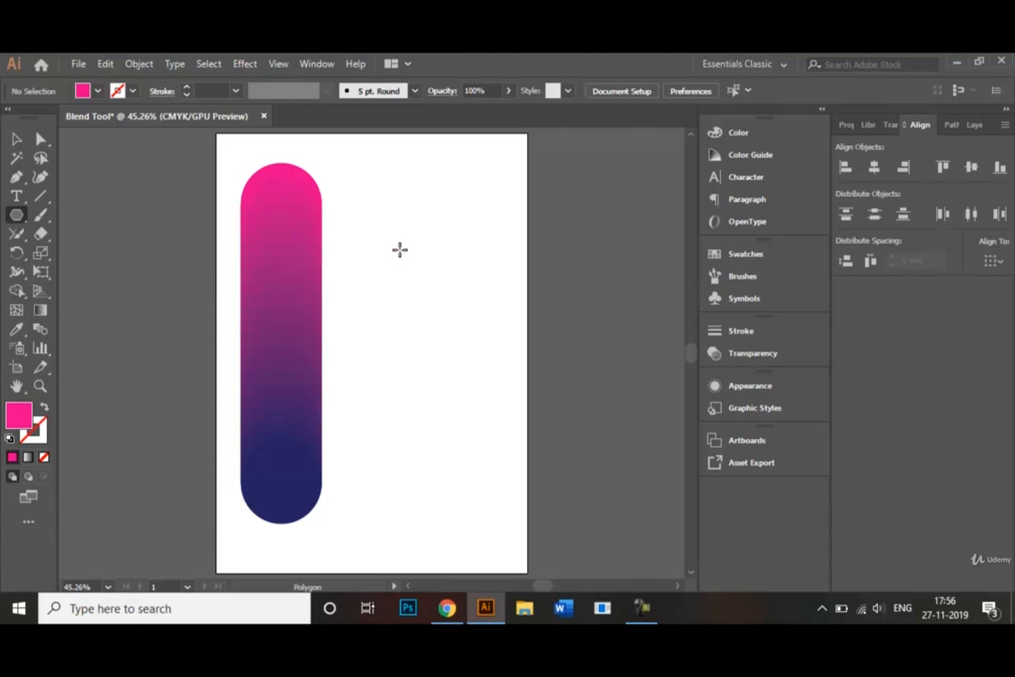
{"action": "left_click_drag", "start_coordinate": [399, 249], "coordinate": [427, 295]}
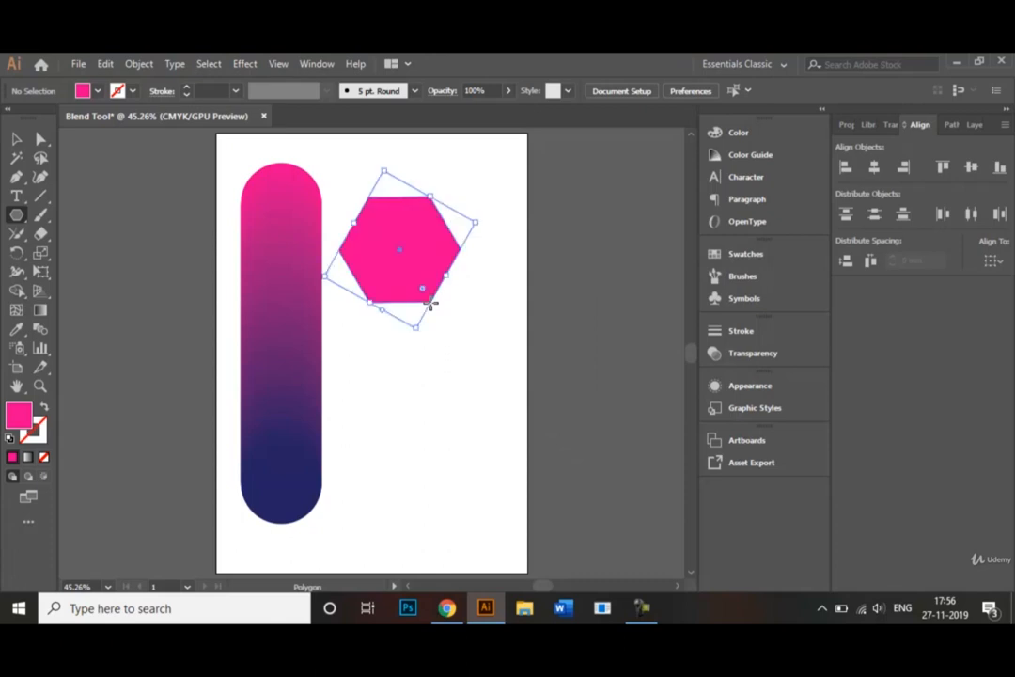
{"action": "left_click", "coordinate": [97, 95]}
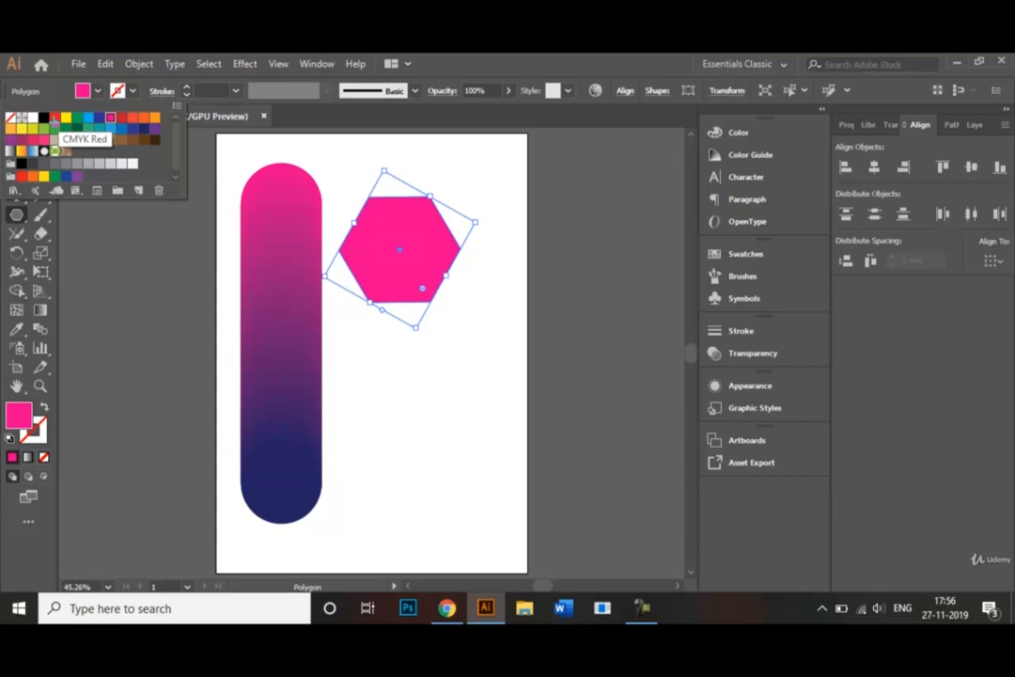
{"action": "left_click", "coordinate": [22, 129]}
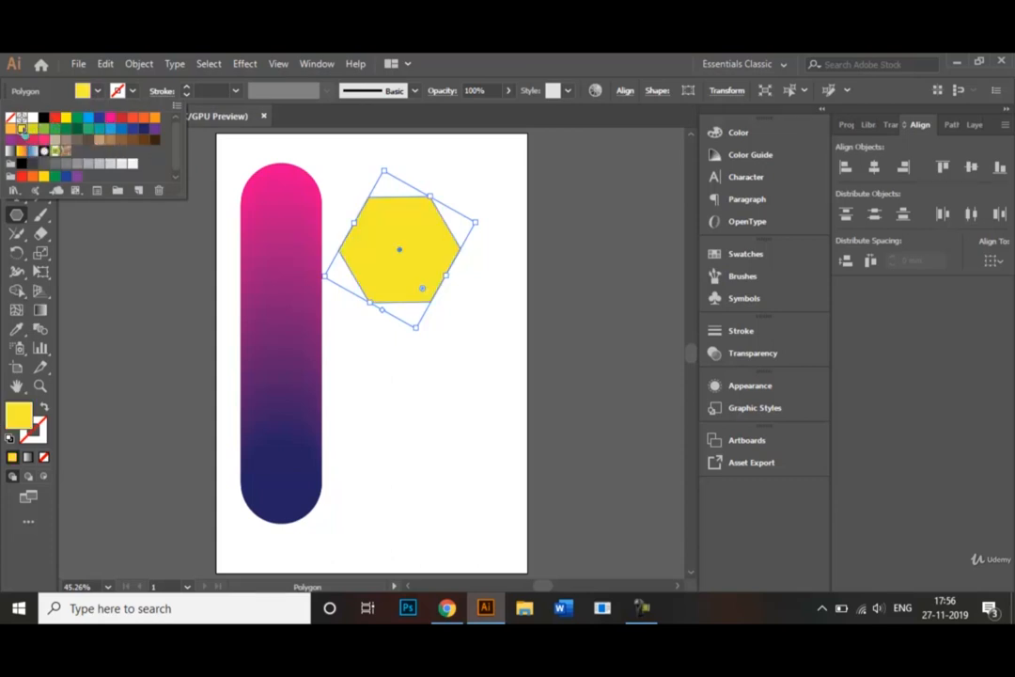
{"action": "left_click", "coordinate": [97, 335]}
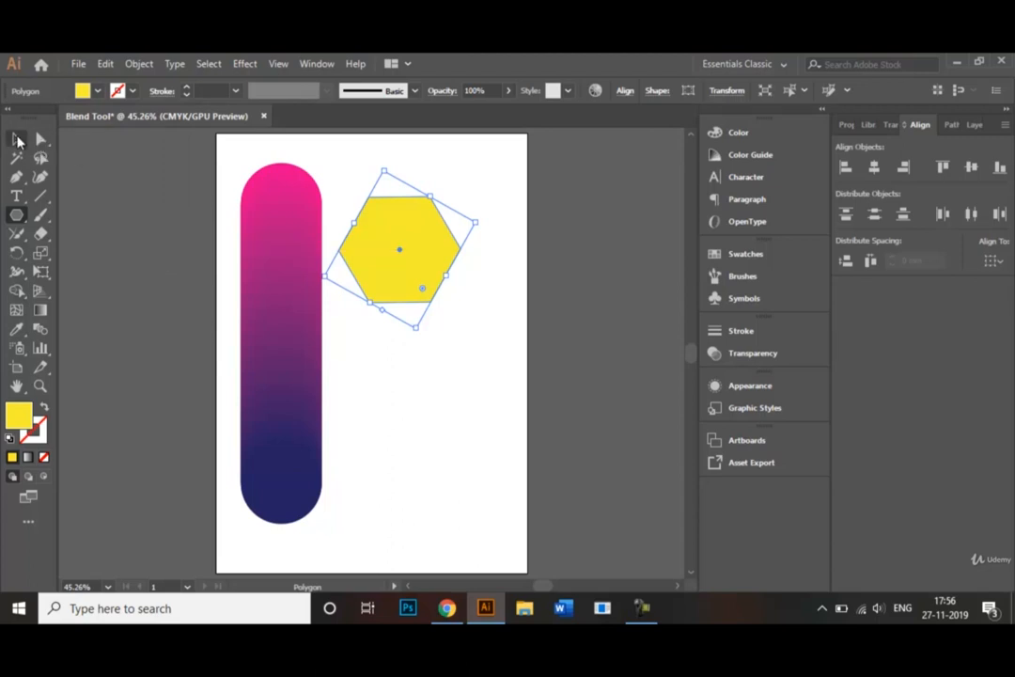
Step: Draw a smaller flat-topped hexagon with a light blue fill and no stroke over the upper part of the yellow hexagon
{"action": "left_click", "coordinate": [18, 141]}
{"action": "left_click", "coordinate": [437, 428]}
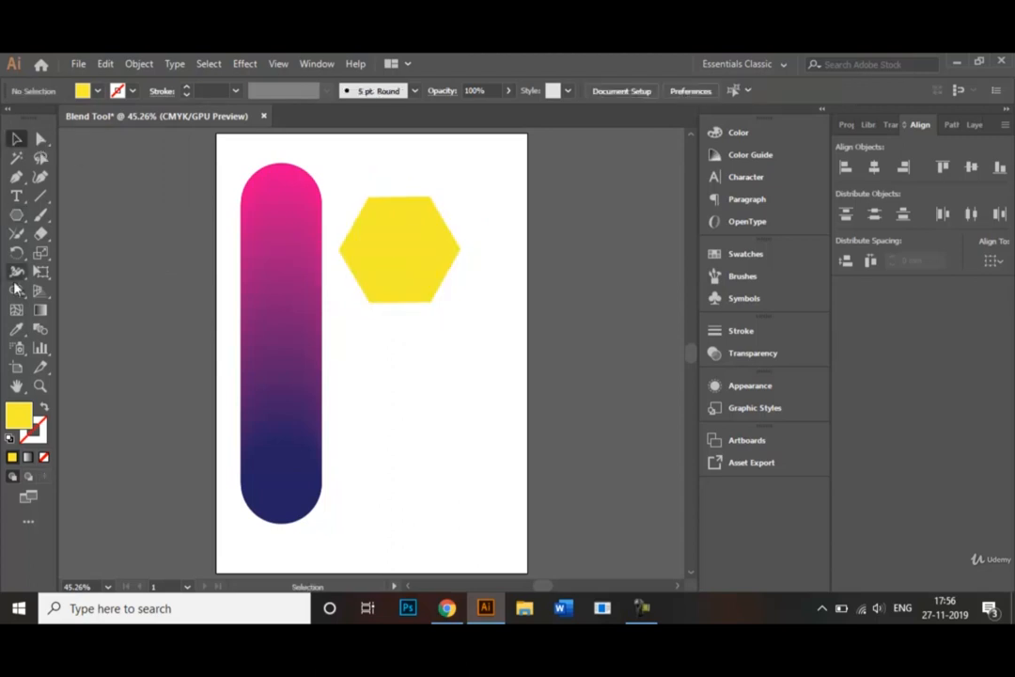
{"action": "left_click", "coordinate": [16, 214]}
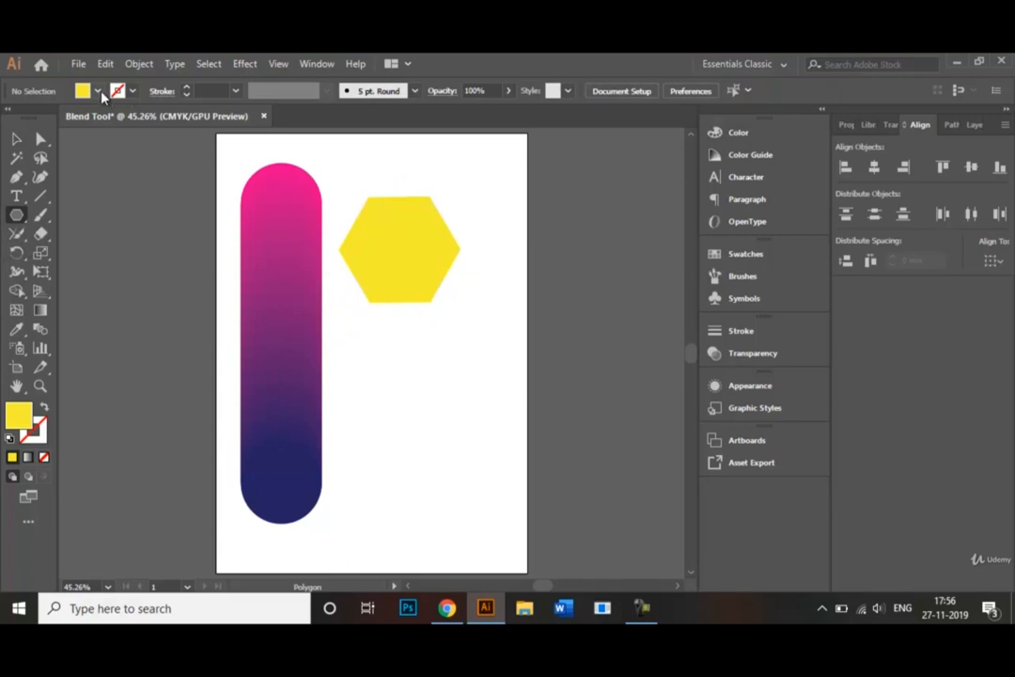
{"action": "left_click", "coordinate": [100, 92]}
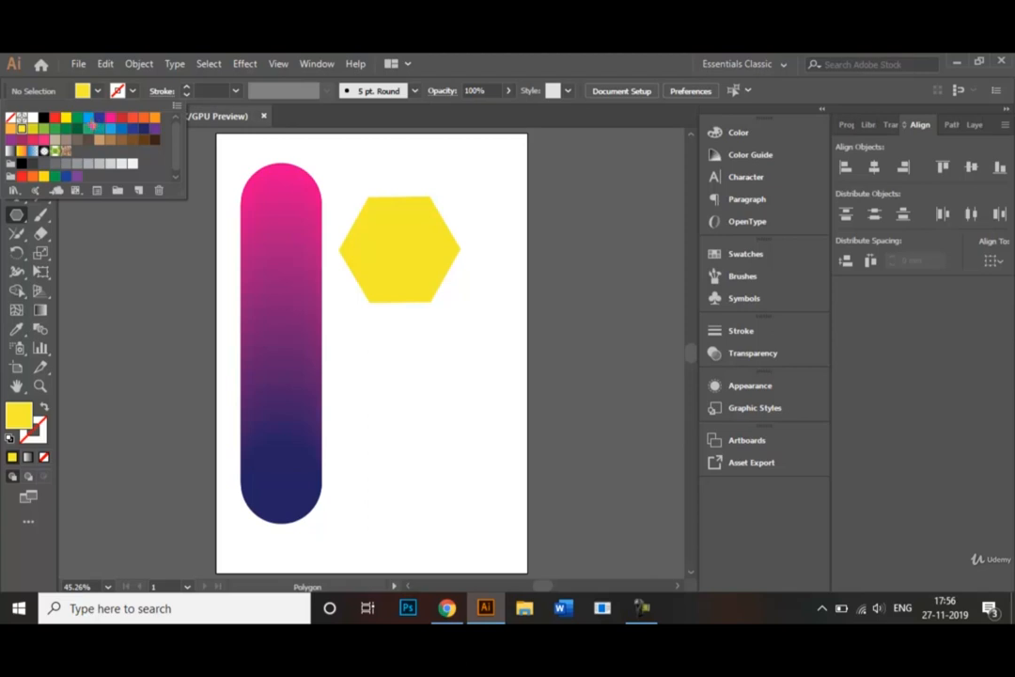
{"action": "left_click", "coordinate": [90, 119]}
{"action": "left_click", "coordinate": [393, 243]}
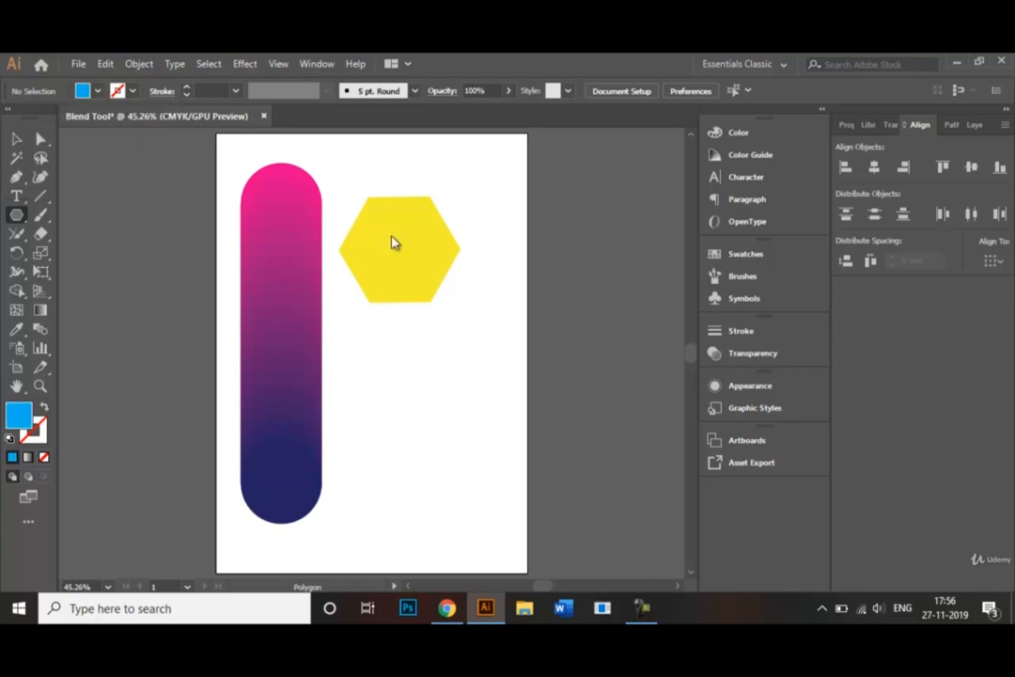
{"action": "left_click_drag", "start_coordinate": [381, 223], "coordinate": [413, 226]}
Step: Move the blue hexagon to the center of the yellow hexagon and deselect it
{"action": "left_click", "coordinate": [16, 139]}
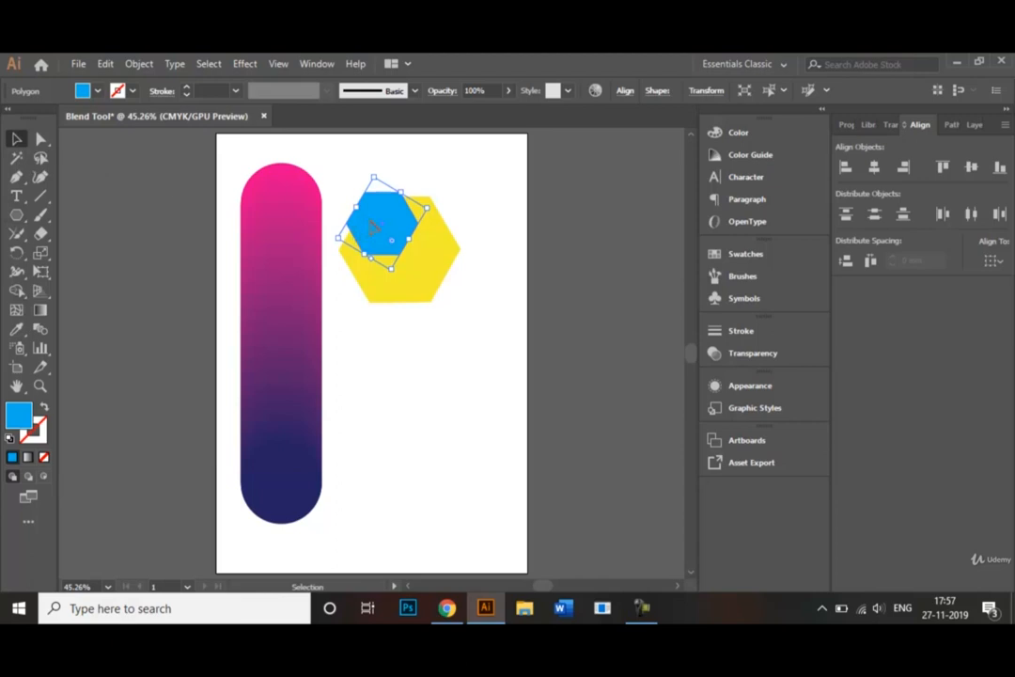
{"action": "left_click_drag", "start_coordinate": [373, 226], "coordinate": [393, 251]}
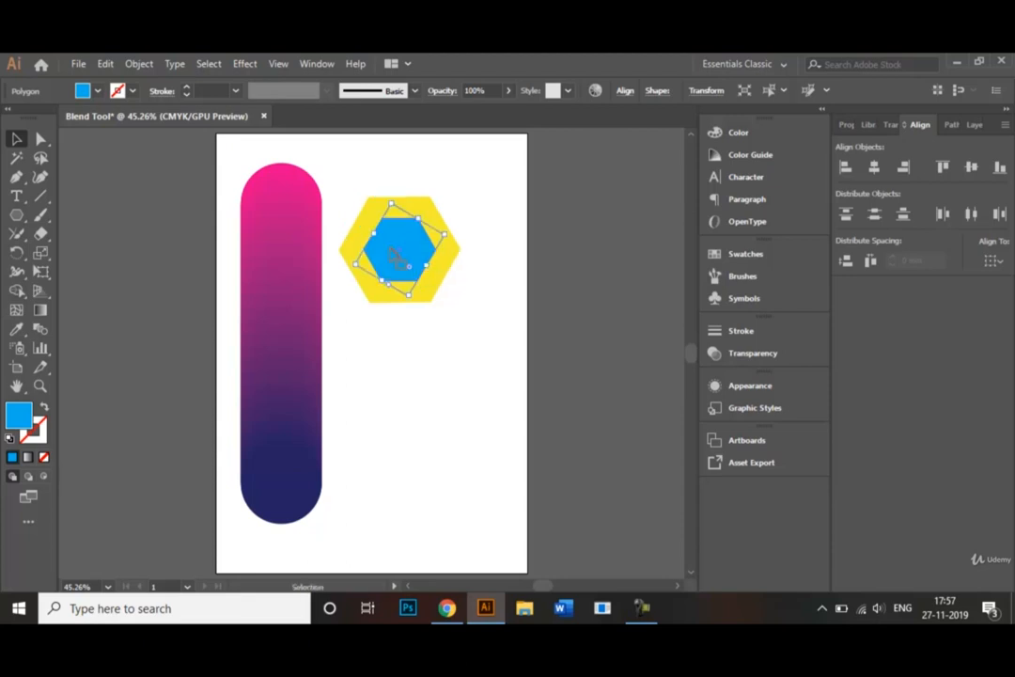
{"action": "left_click", "coordinate": [424, 371]}
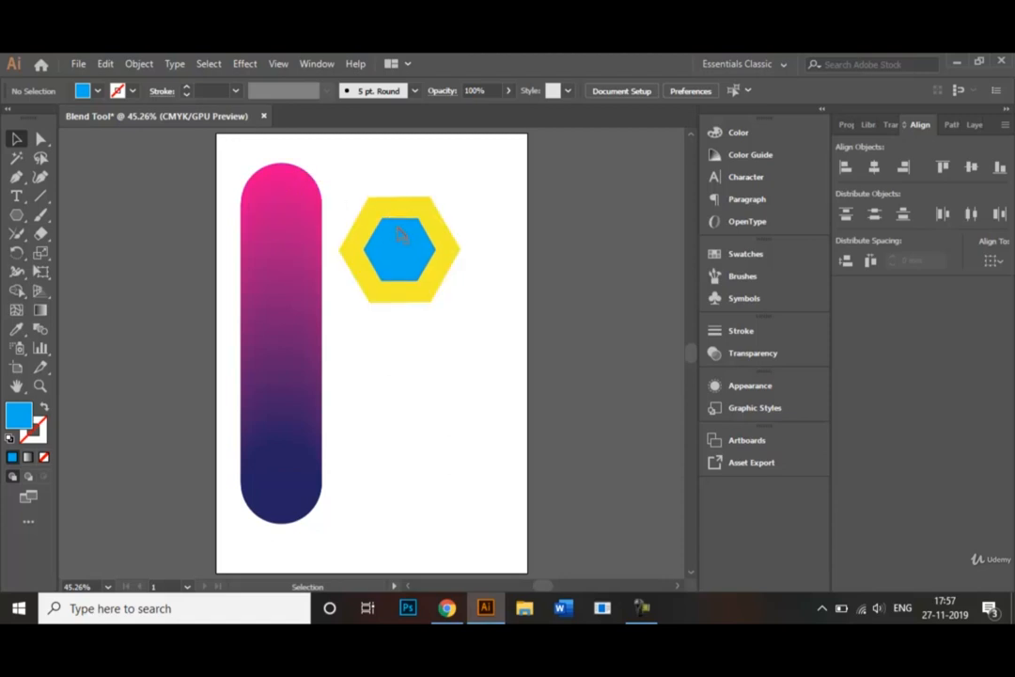
Step: Blend the yellow hexagon with the blue hexagon inside it using the Blend tool, and deselect the result
{"action": "left_click", "coordinate": [385, 211]}
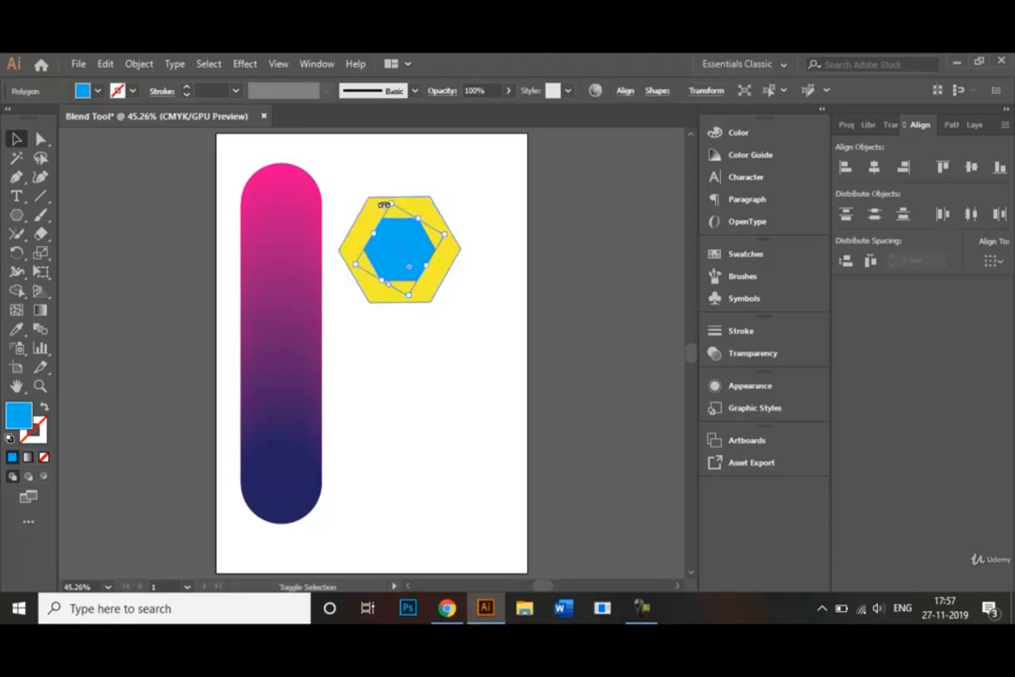
{"action": "left_click", "coordinate": [379, 211], "text": "shift"}
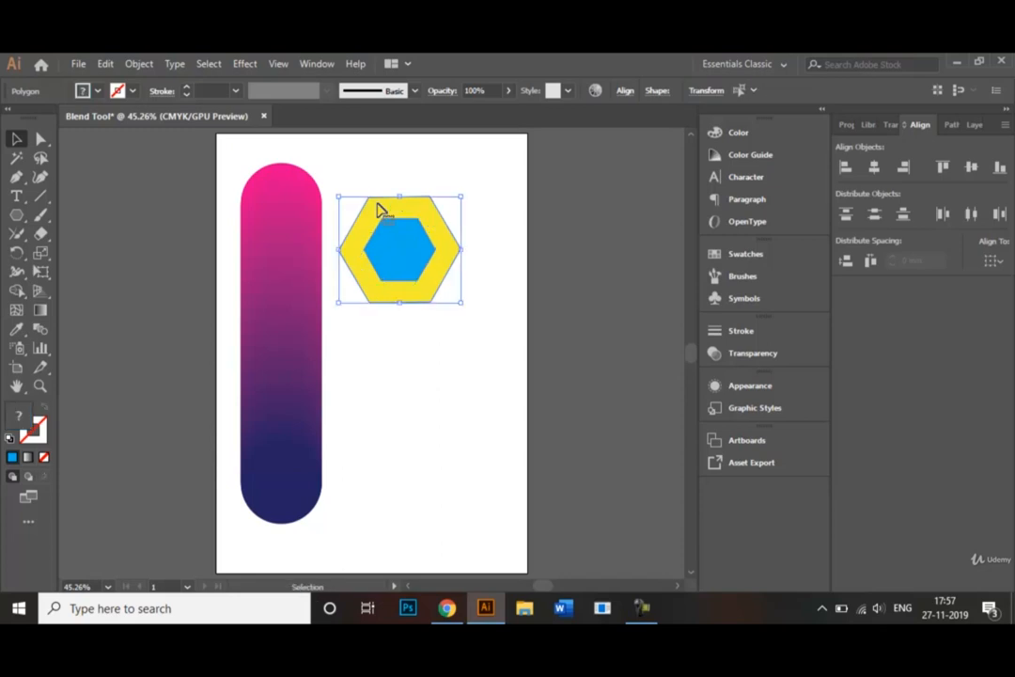
{"action": "left_click", "coordinate": [41, 330]}
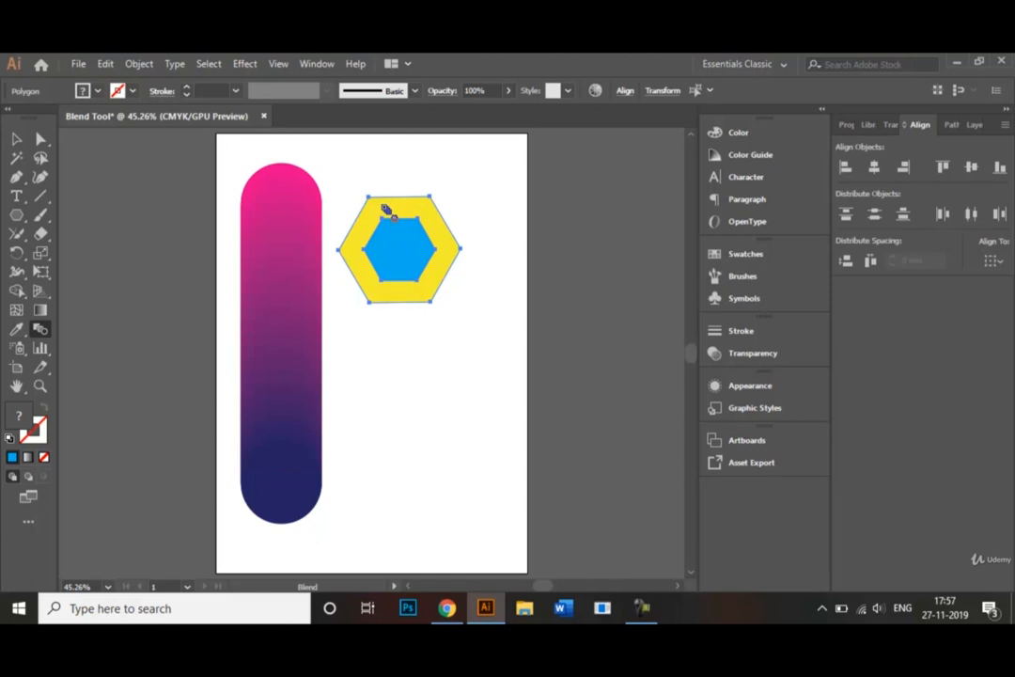
{"action": "left_click", "coordinate": [385, 209]}
{"action": "left_click", "coordinate": [399, 242]}
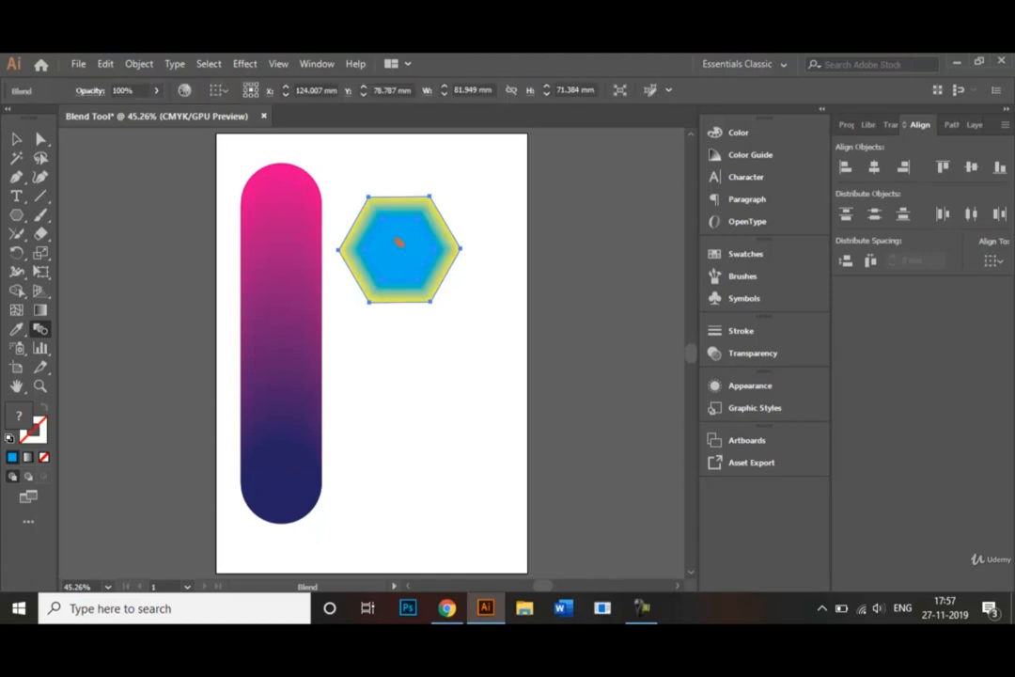
{"action": "left_click", "coordinate": [16, 139]}
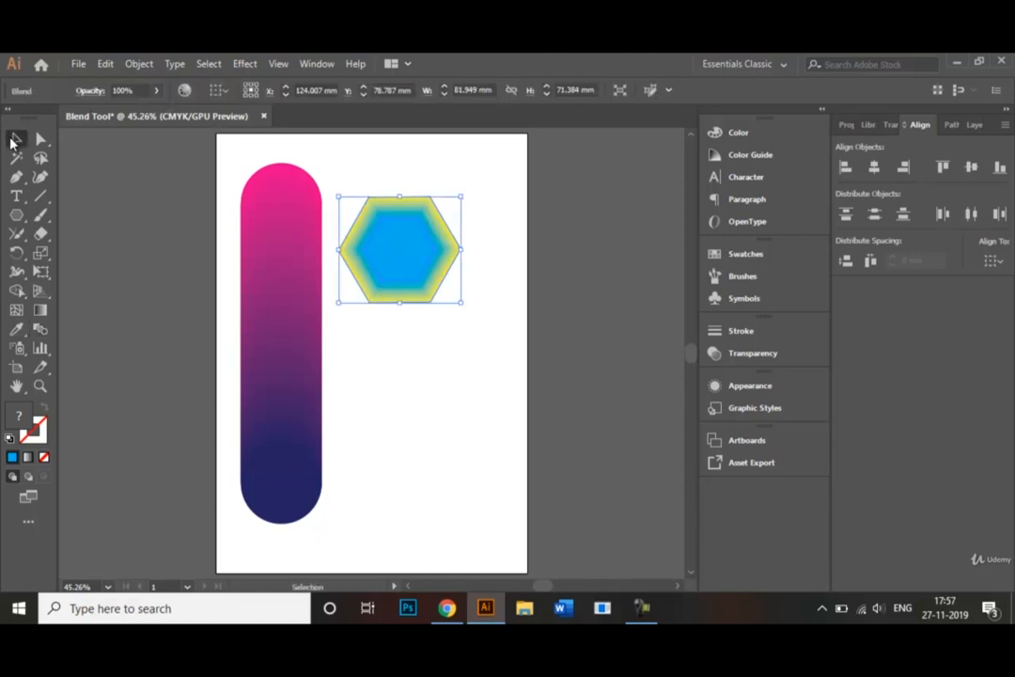
{"action": "left_click", "coordinate": [365, 381]}
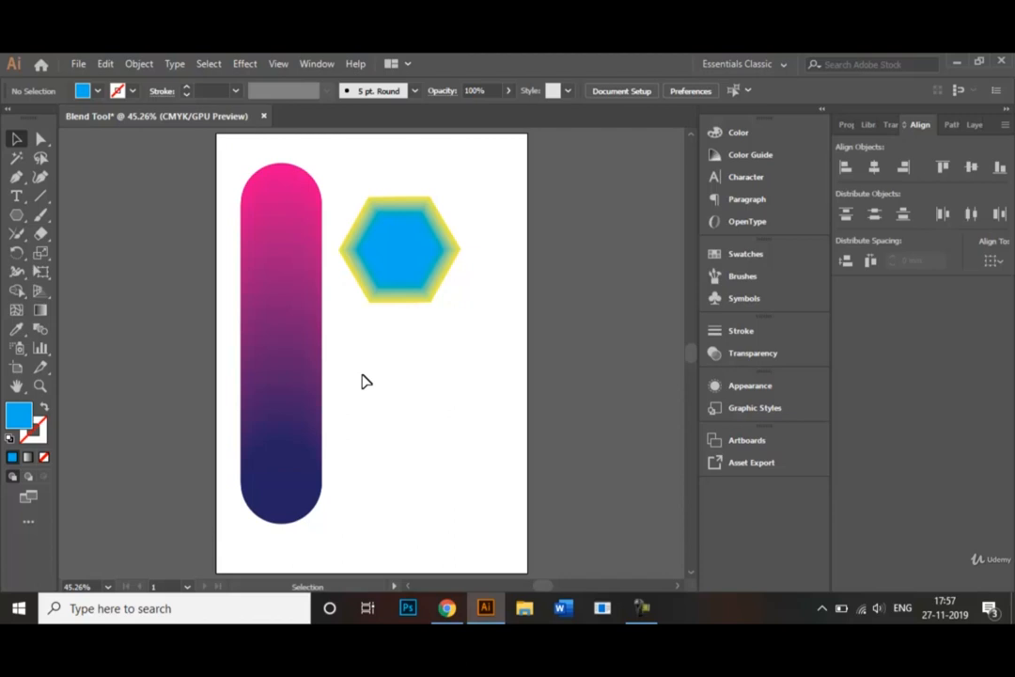
Step: Review the file formats offered when saving the document under a new name, and cancel without saving
{"action": "left_click", "coordinate": [77, 65]}
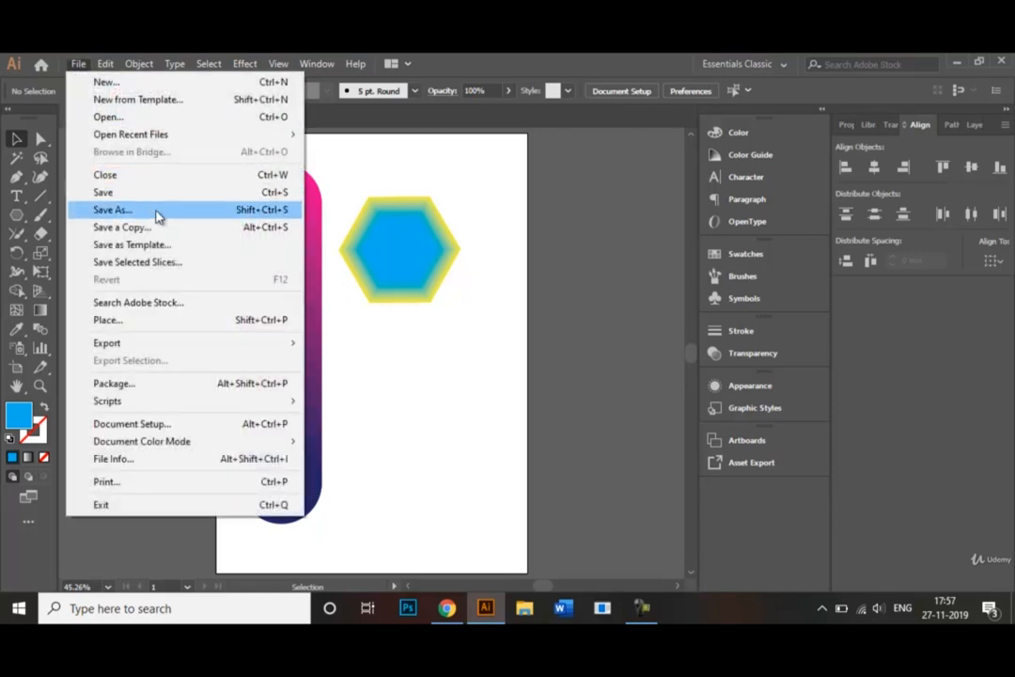
{"action": "left_click", "coordinate": [156, 214]}
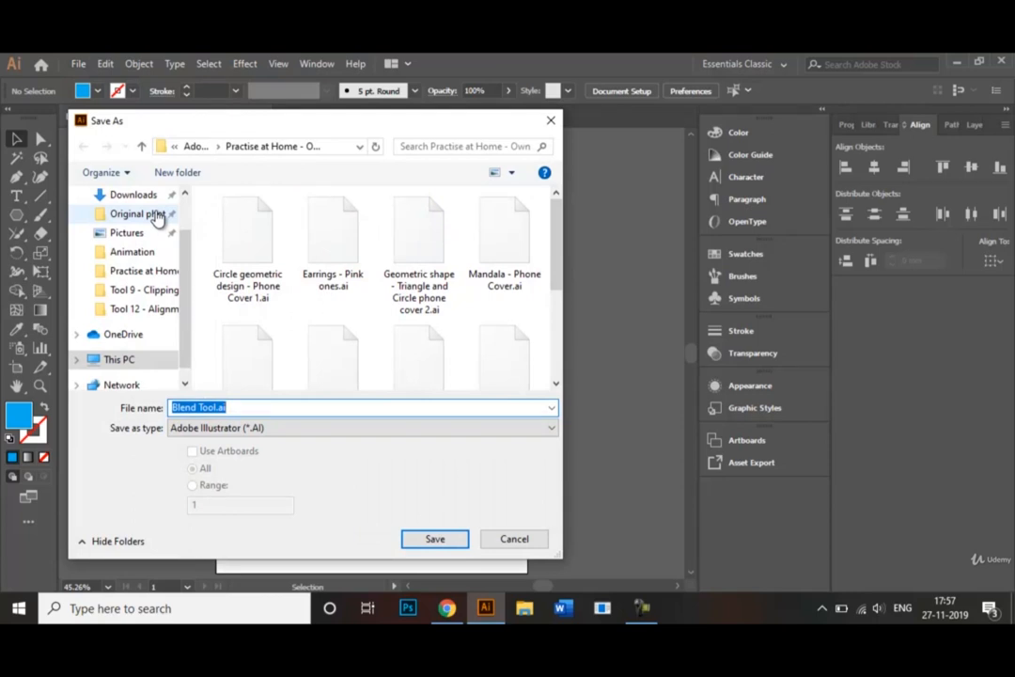
{"action": "left_click", "coordinate": [293, 435]}
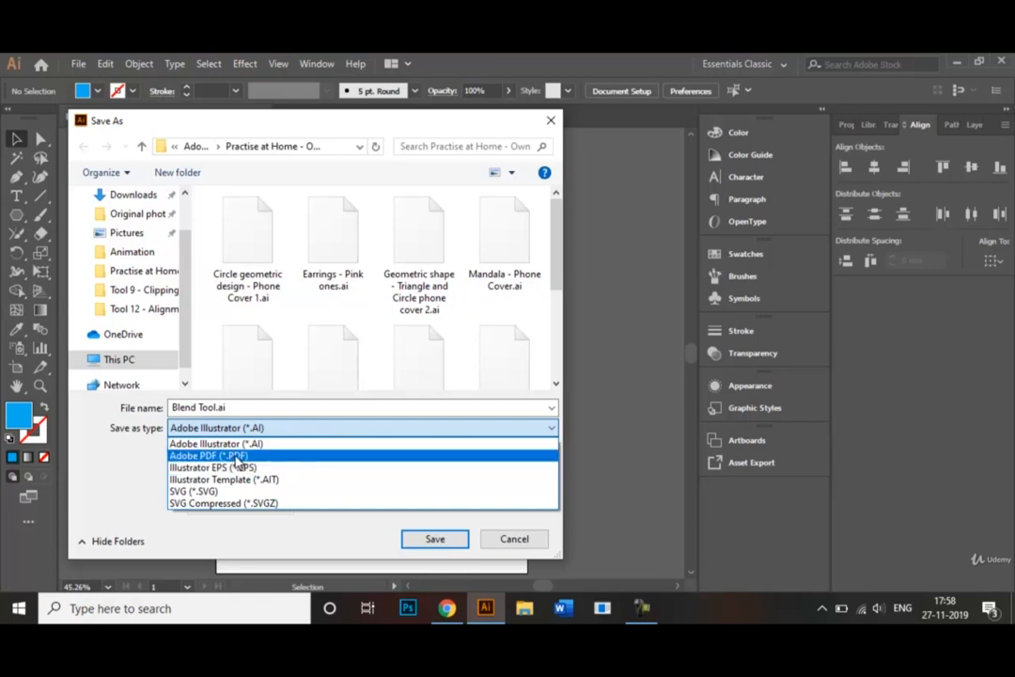
{"action": "left_click", "coordinate": [526, 543]}
{"action": "left_click", "coordinate": [526, 543]}
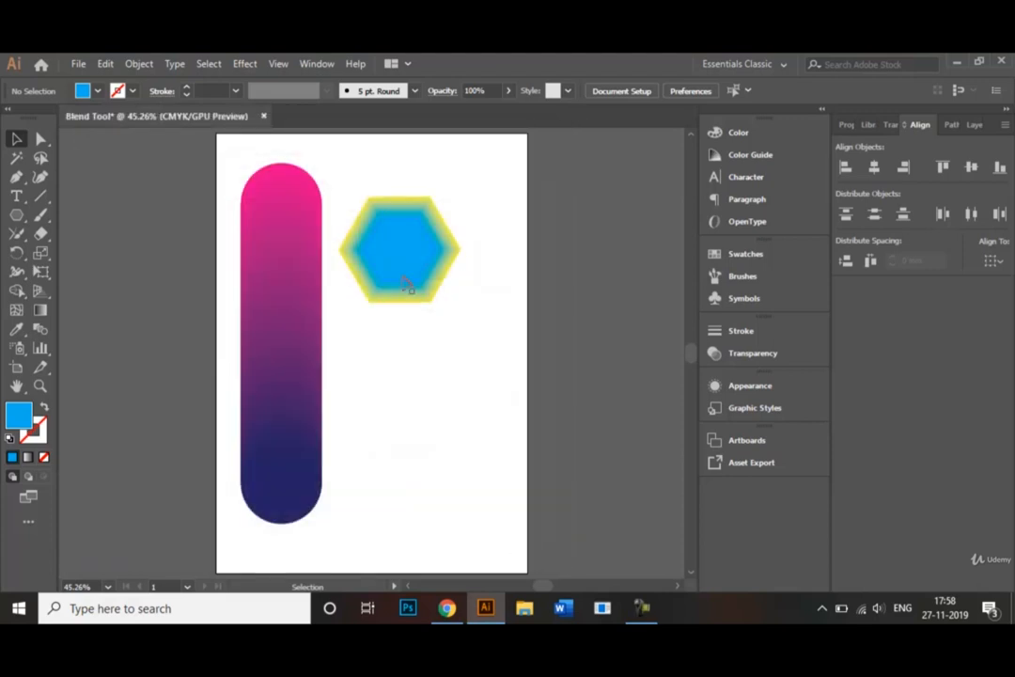
Step: View the Export As settings for a JPEG of the artwork, and cancel without exporting
{"action": "left_click", "coordinate": [77, 63]}
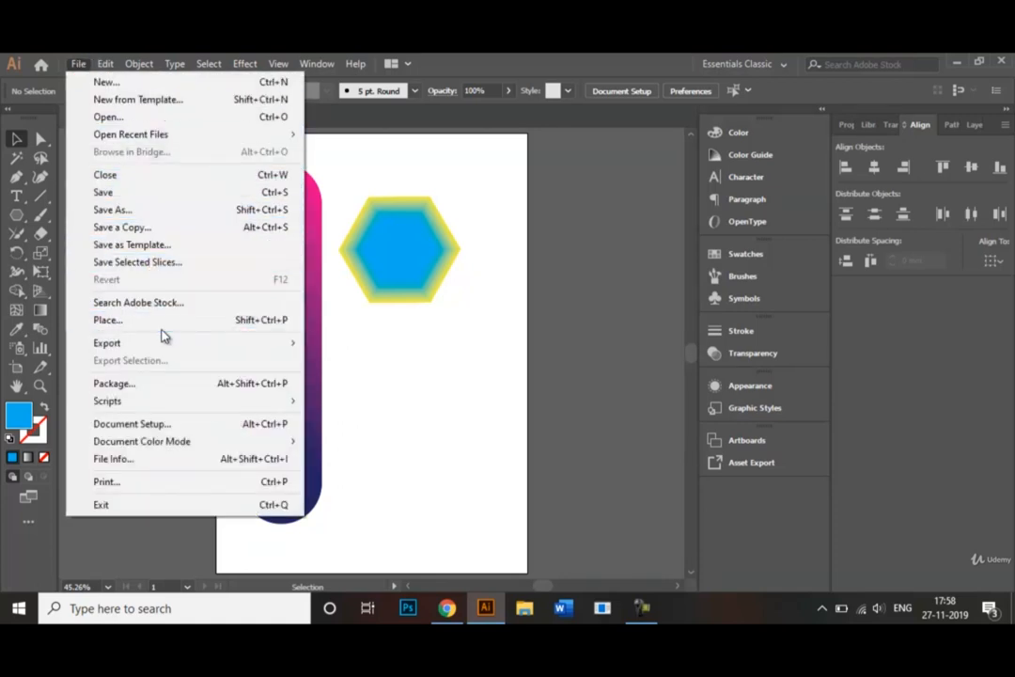
{"action": "mouse_move", "coordinate": [171, 343]}
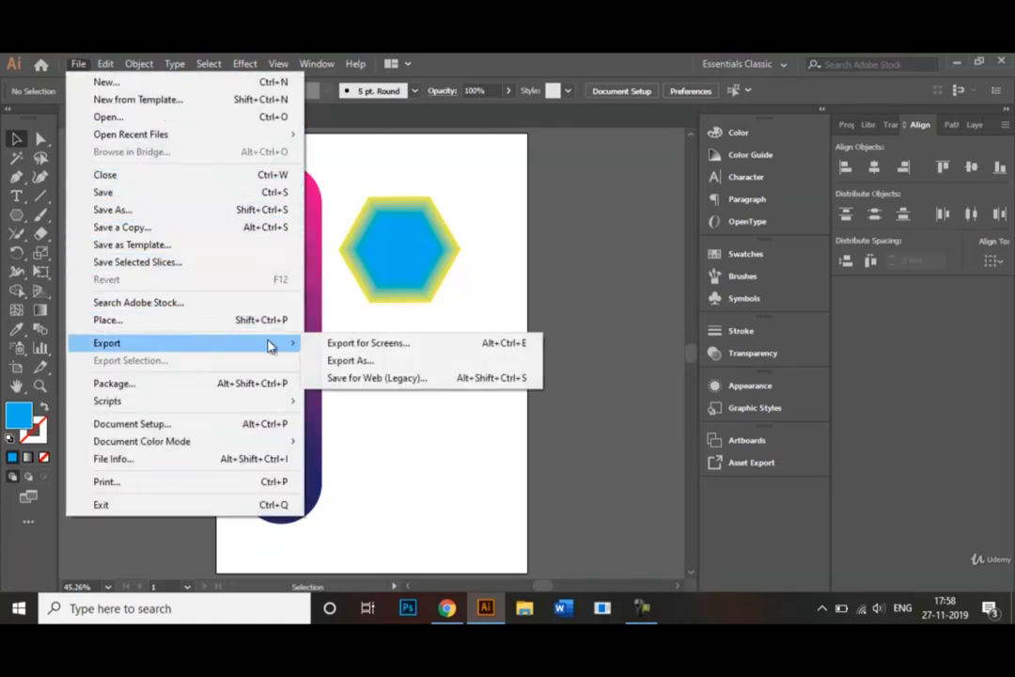
{"action": "left_click", "coordinate": [357, 361]}
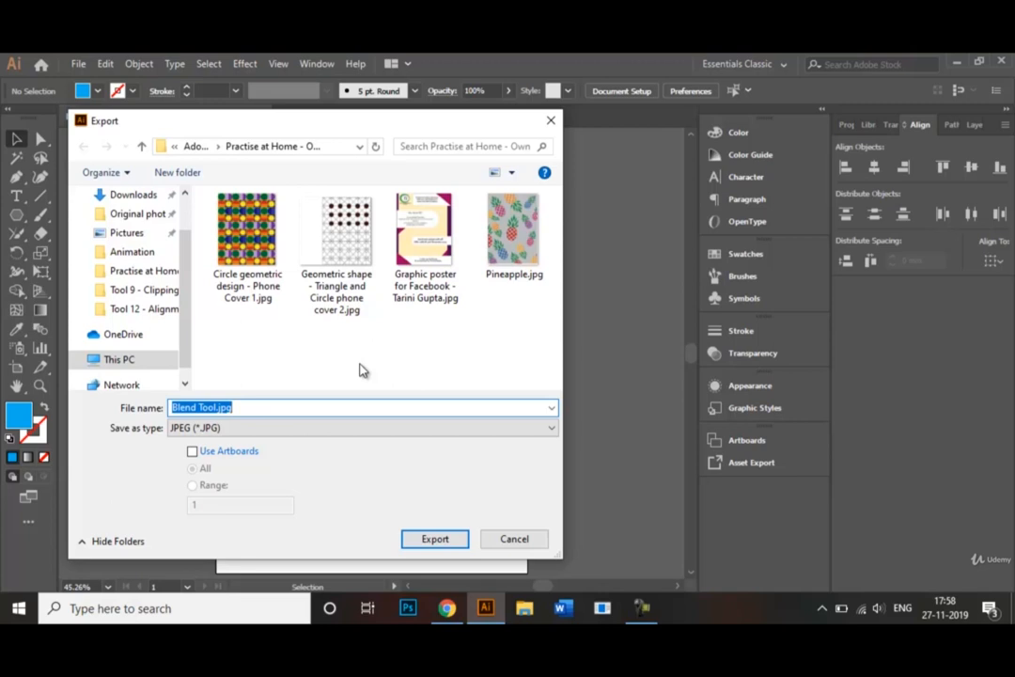
{"action": "left_click", "coordinate": [513, 541]}
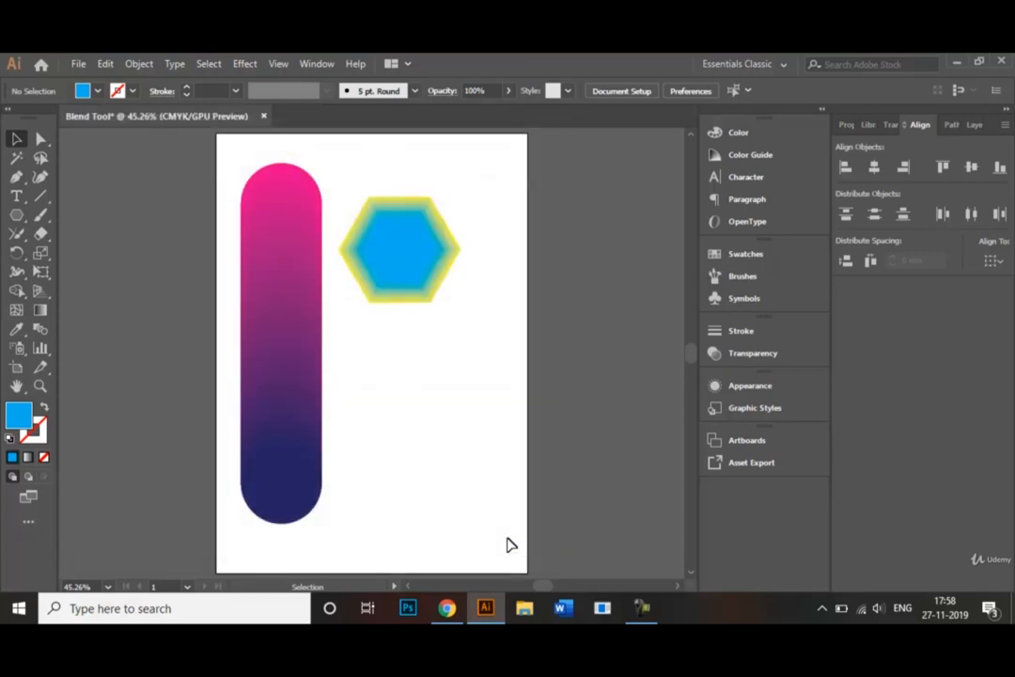